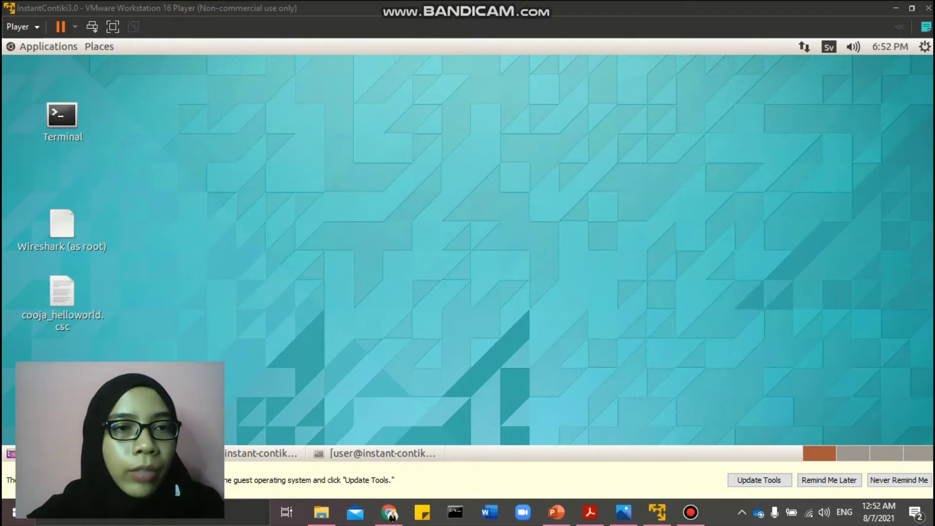
# Open a terminal, change into the contiki/tools/cooja directory and launch the Cooja simulator with "ant run".
pyautogui.doubleClick(62, 115)
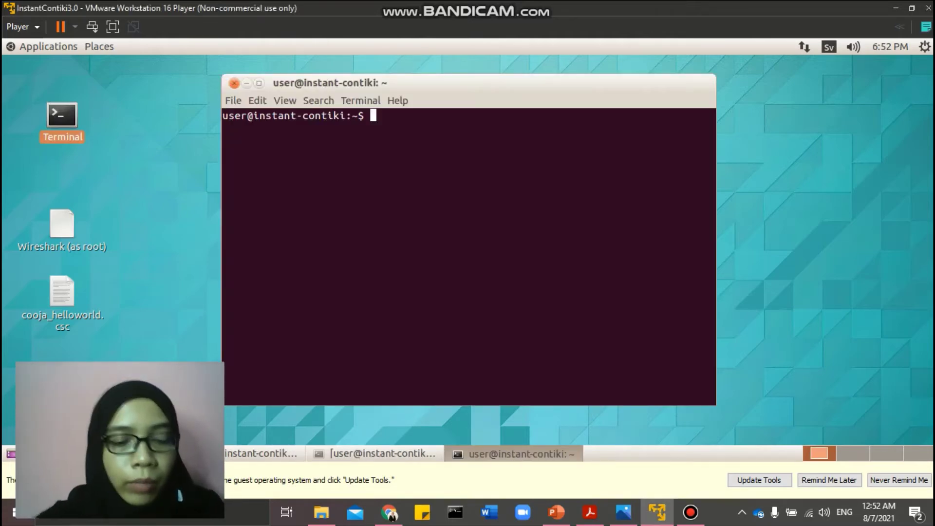
pyautogui.write('cd conto')
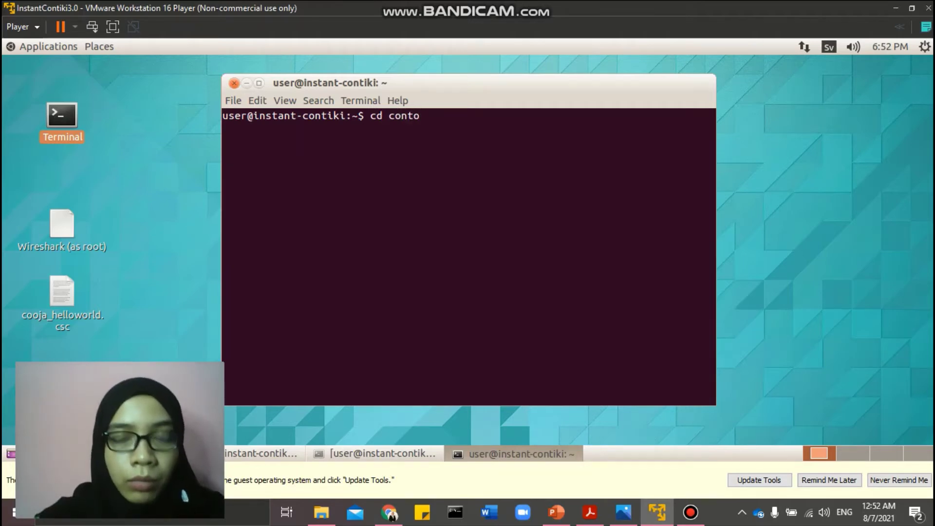
pyautogui.press('BackSpace')
pyautogui.write('iki')
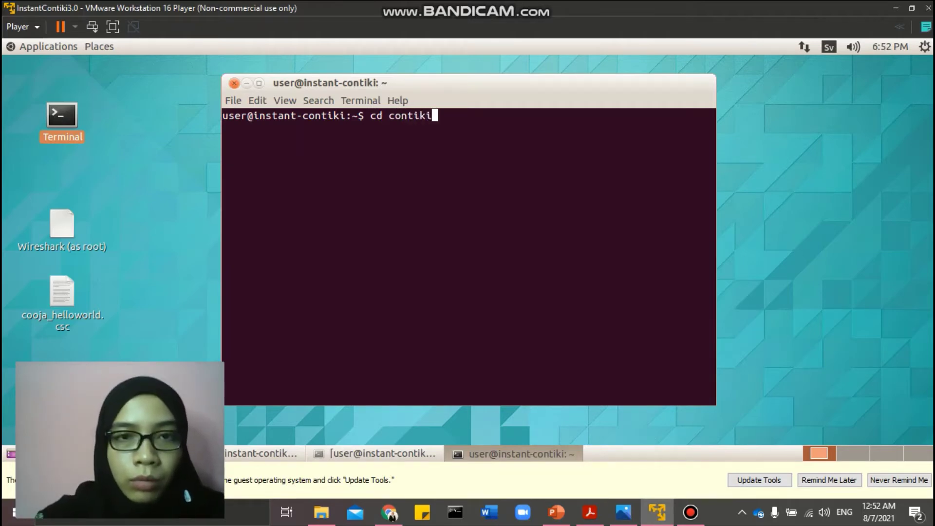
pyautogui.press('Return')
pyautogui.write('cd tools')
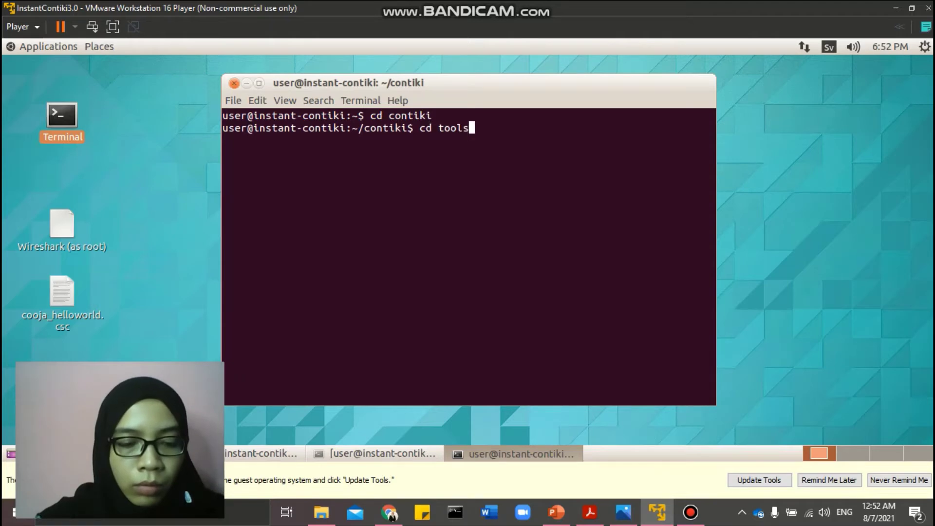
pyautogui.press('Return')
pyautogui.write('cd cooja')
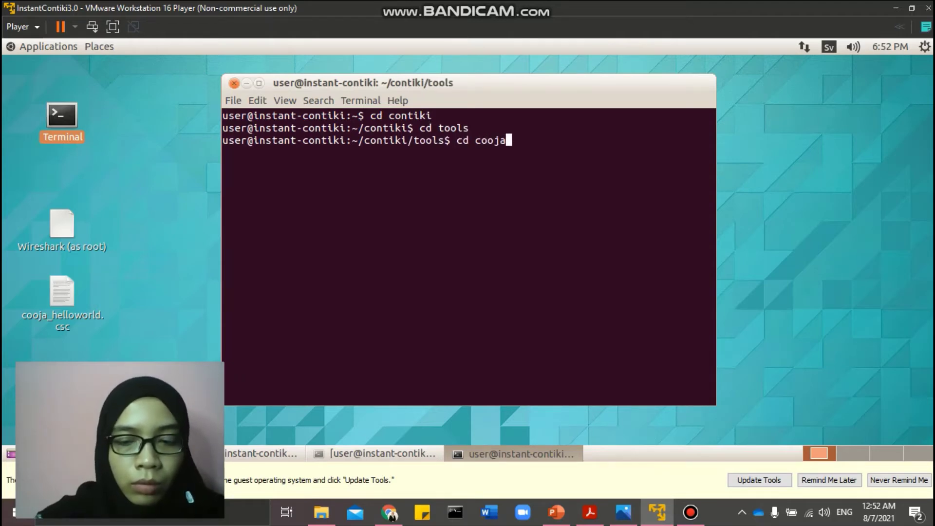
pyautogui.press('Return')
pyautogui.write('ant run')
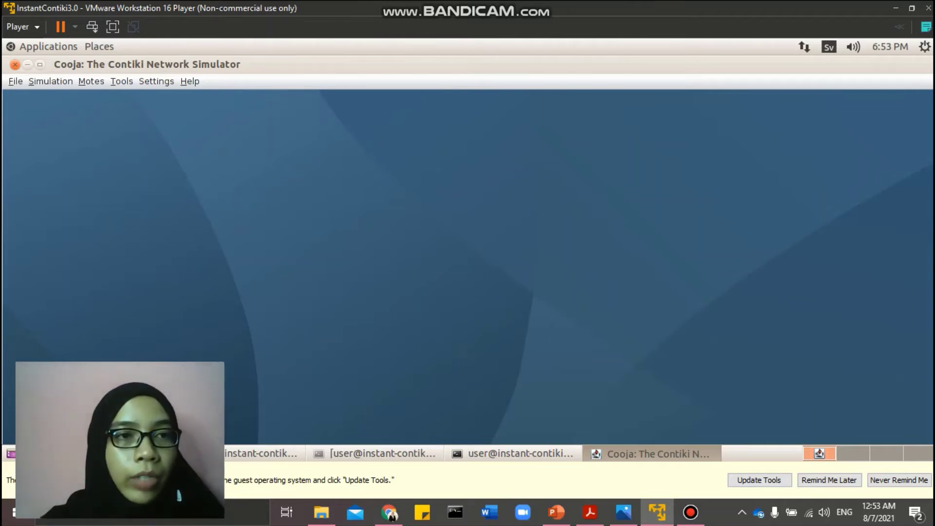
# Create a new simulation, keeping the name "My simulation" and the default advanced settings.
pyautogui.hotkey('alt', 'f')
pyautogui.press('Right')
pyautogui.press('Left')
pyautogui.press('Down')
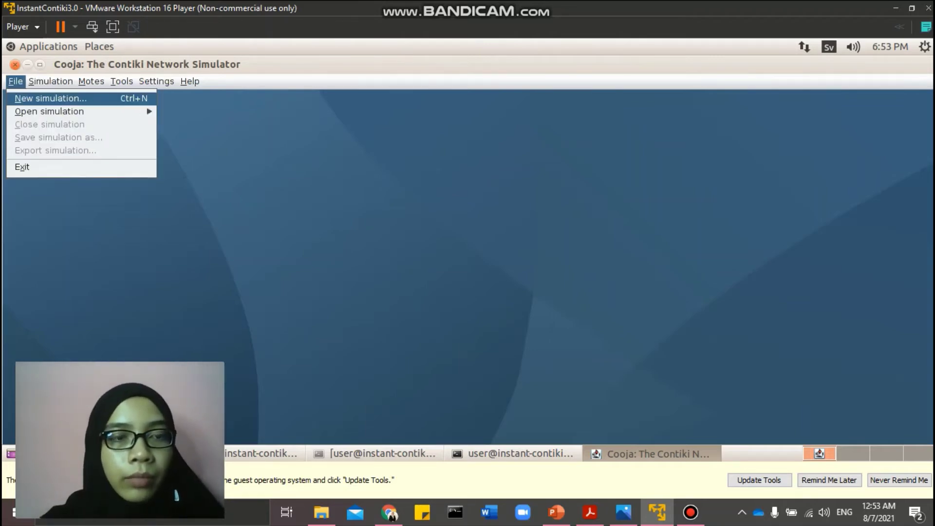
pyautogui.press('Return')
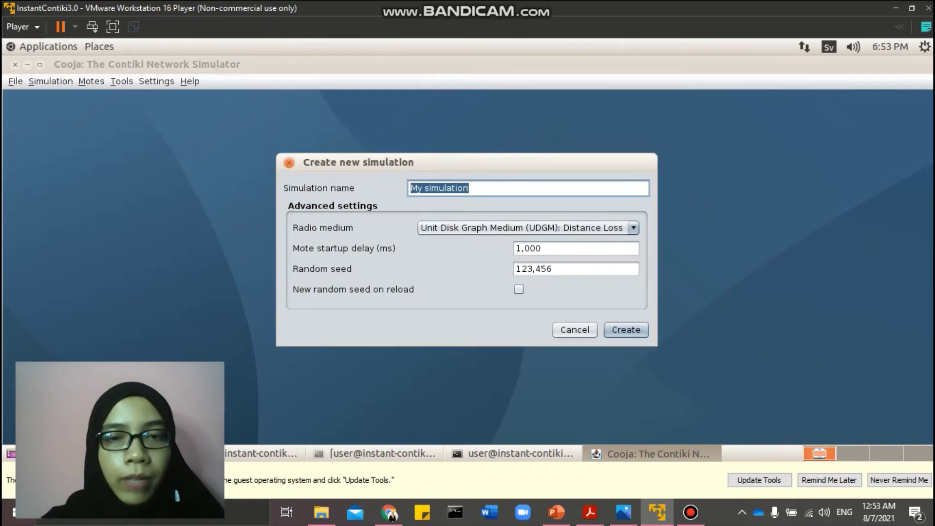
pyautogui.press('Return')
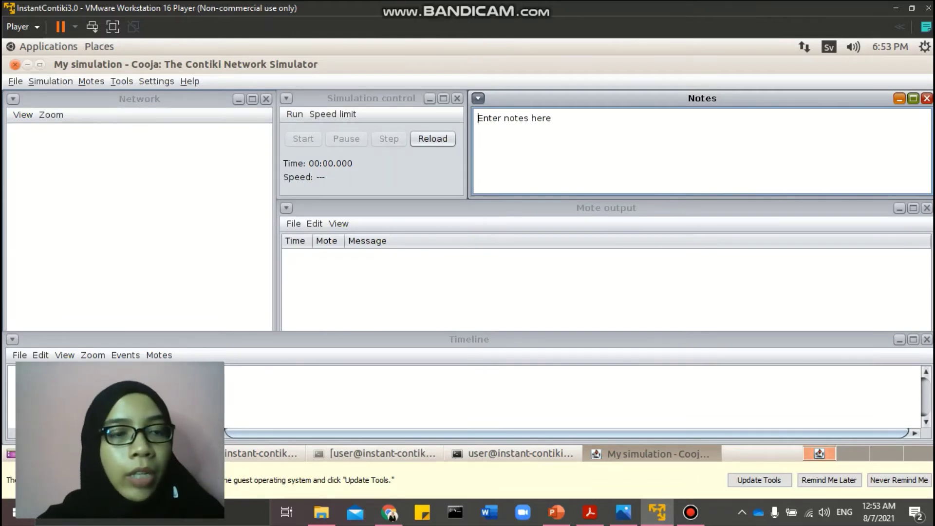
# Start a new Sky mote type and set its description to "border router".
pyautogui.click(91, 81)
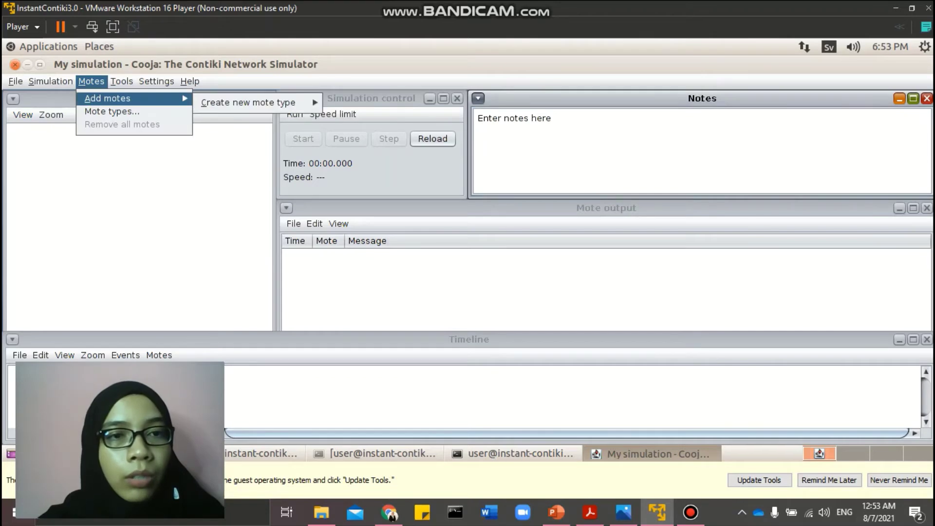
pyautogui.moveTo(134, 98)
pyautogui.moveTo(259, 102)
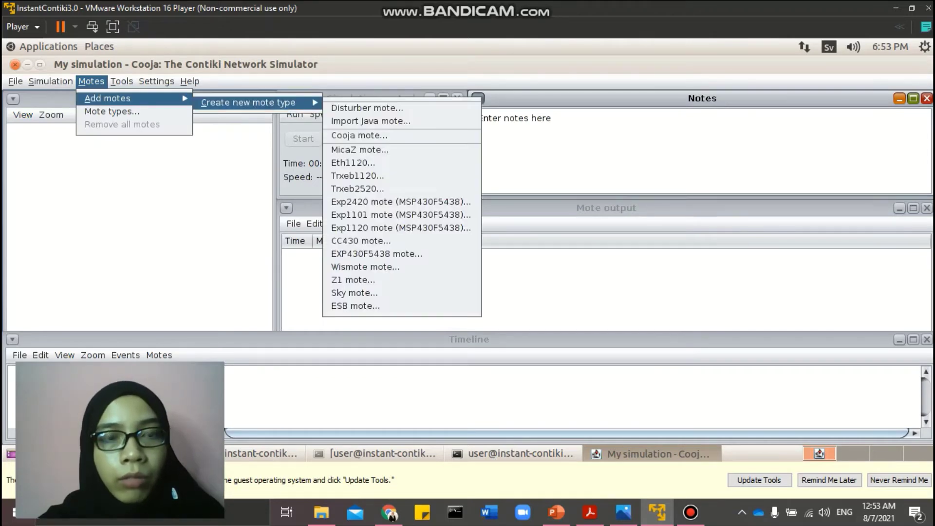
pyautogui.click(354, 293)
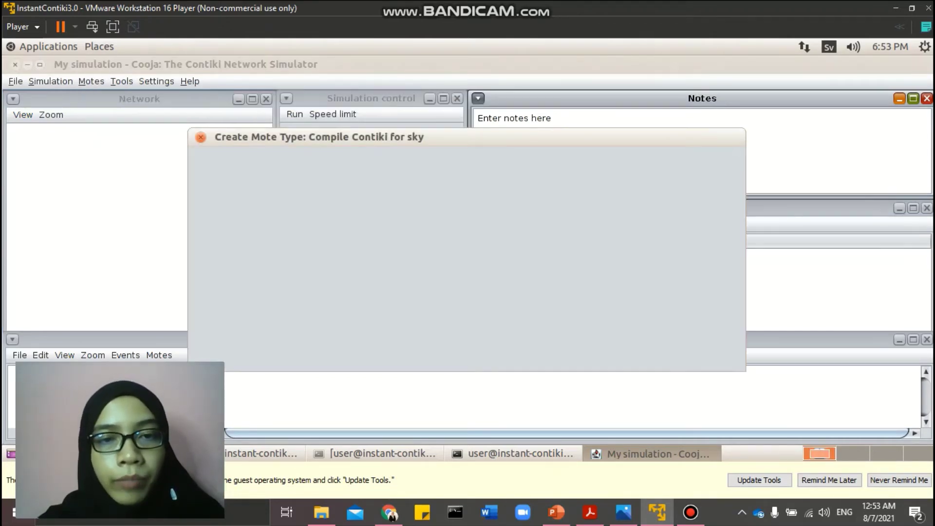
pyautogui.hotkey('ctrl', 'a')
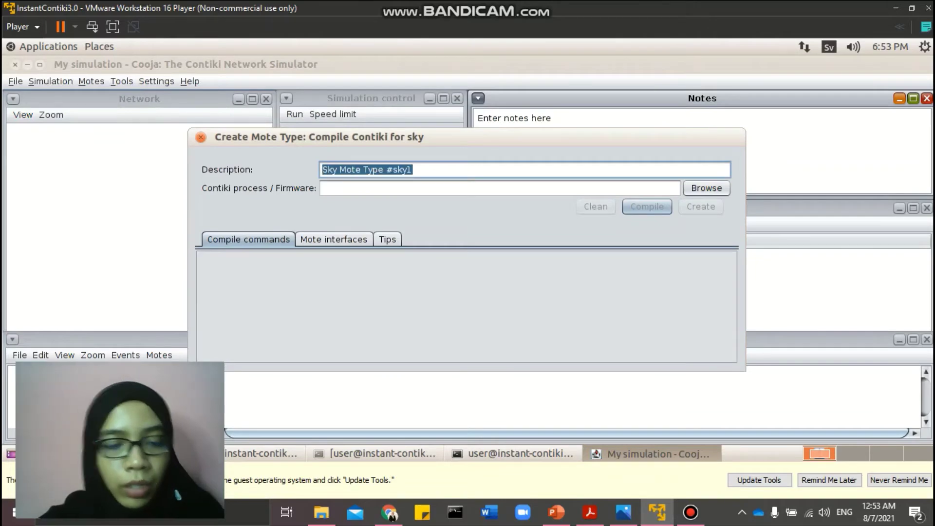
pyautogui.write('border r')
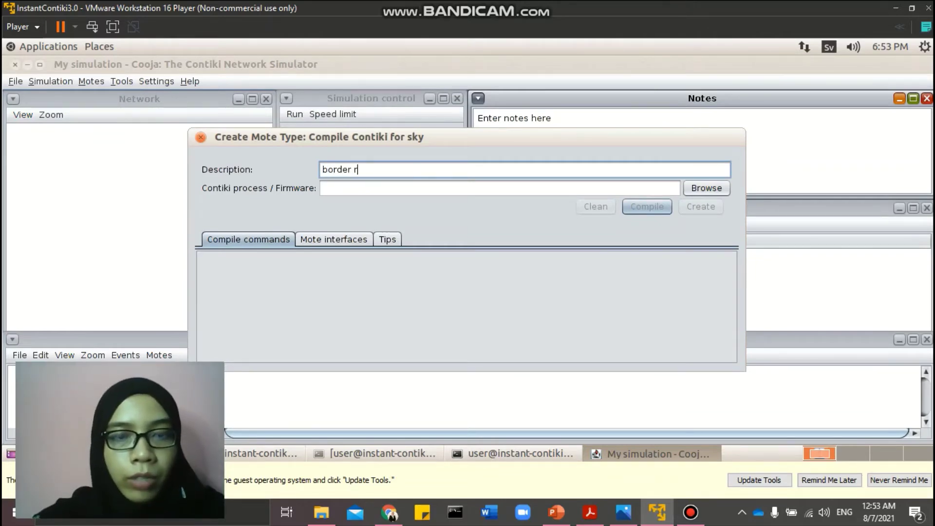
pyautogui.write('outer')
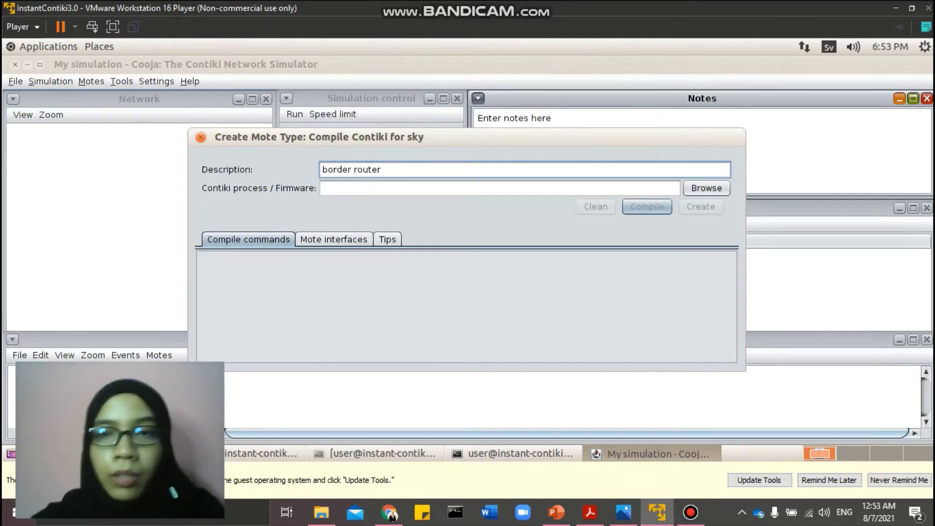
# Choose border-router.c from contiki/examples/ipv6/rpl-border-router as the firmware source for the border router mote type.
pyautogui.click(707, 188)
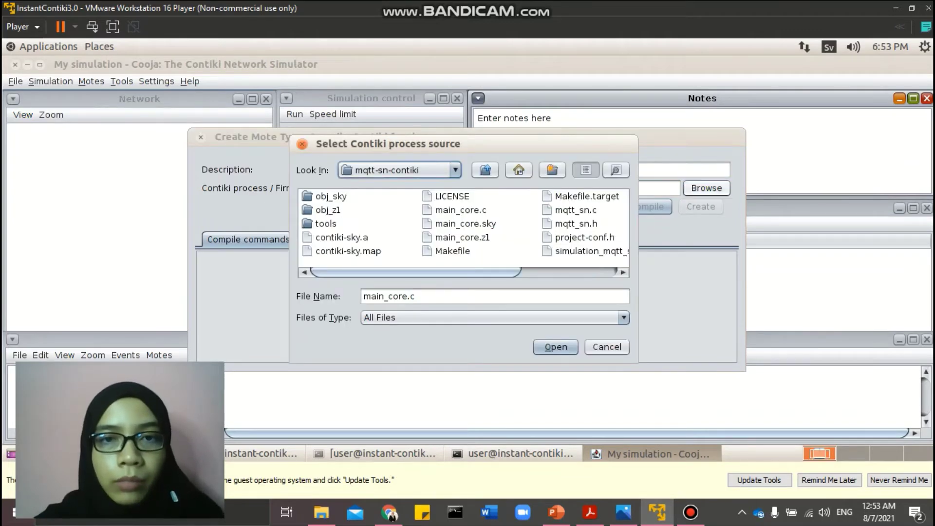
pyautogui.click(485, 169)
pyautogui.doubleClick(452, 196)
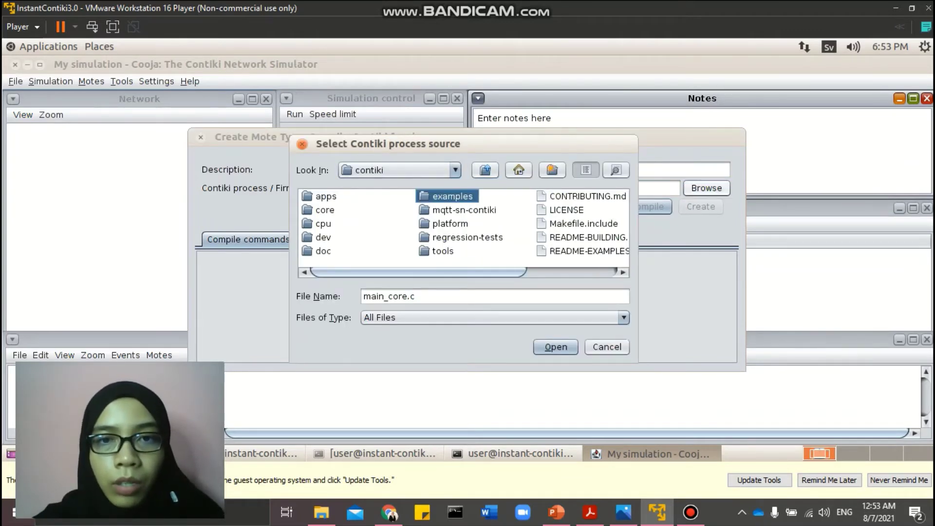
pyautogui.doubleClick(540, 251)
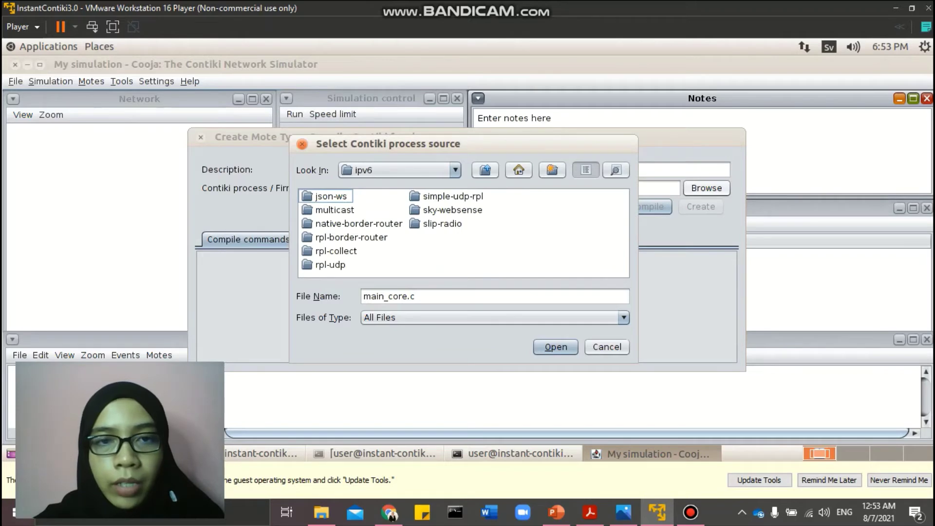
pyautogui.doubleClick(351, 238)
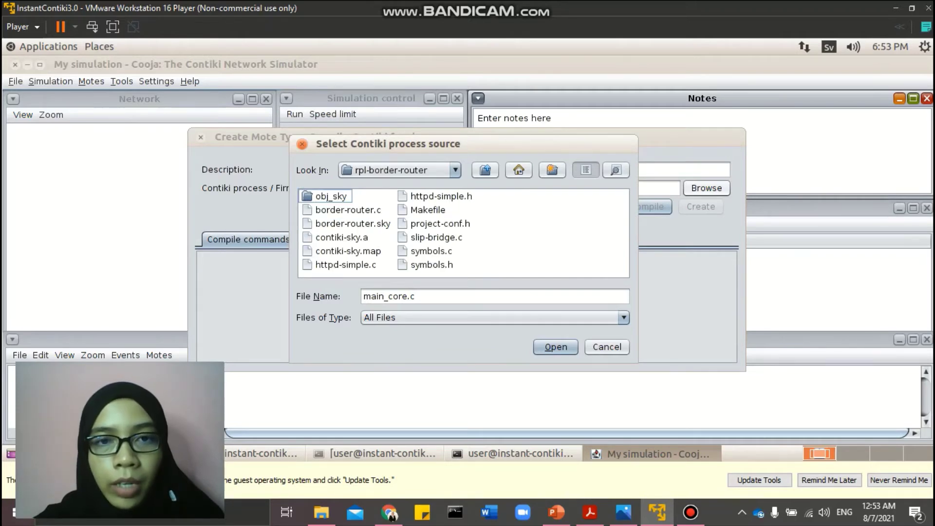
pyautogui.click(348, 210)
pyautogui.click(556, 347)
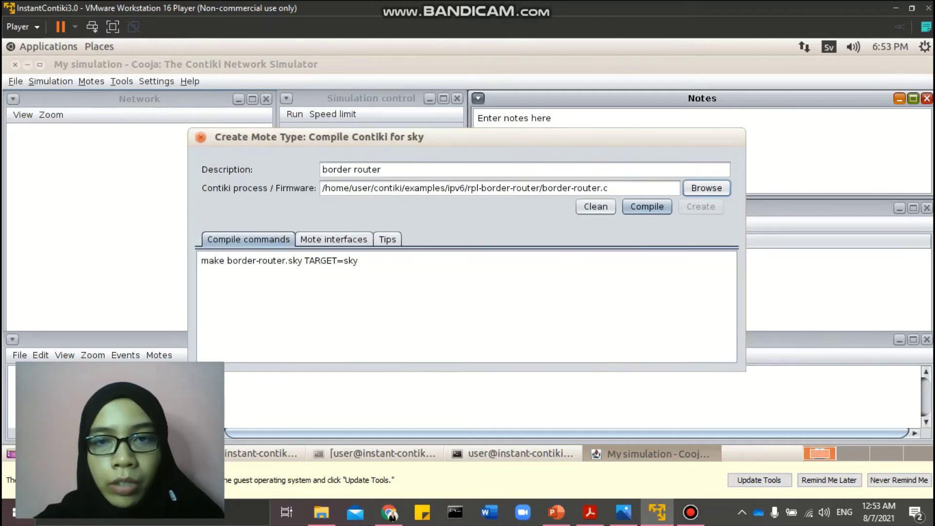
# Compile and create the border router mote type, adding 1 mote with random positioning.
pyautogui.click(647, 206)
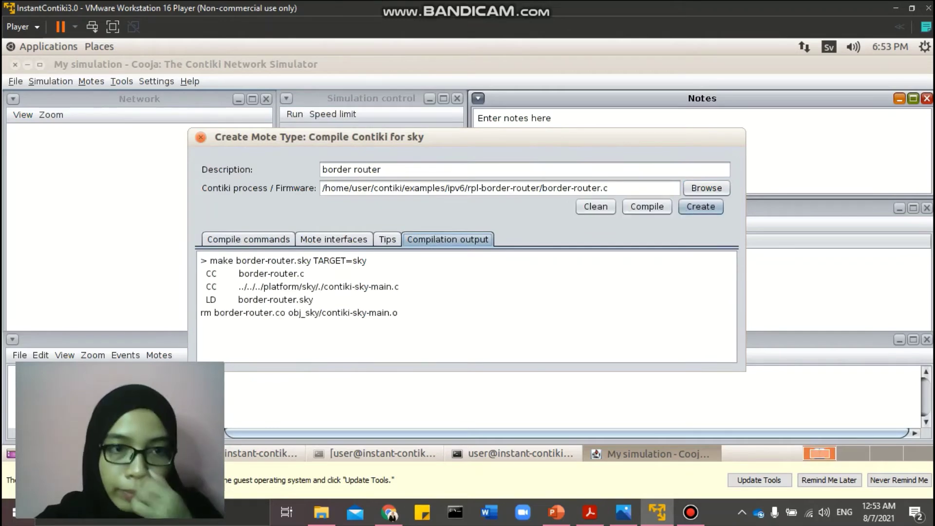
pyautogui.press('Return')
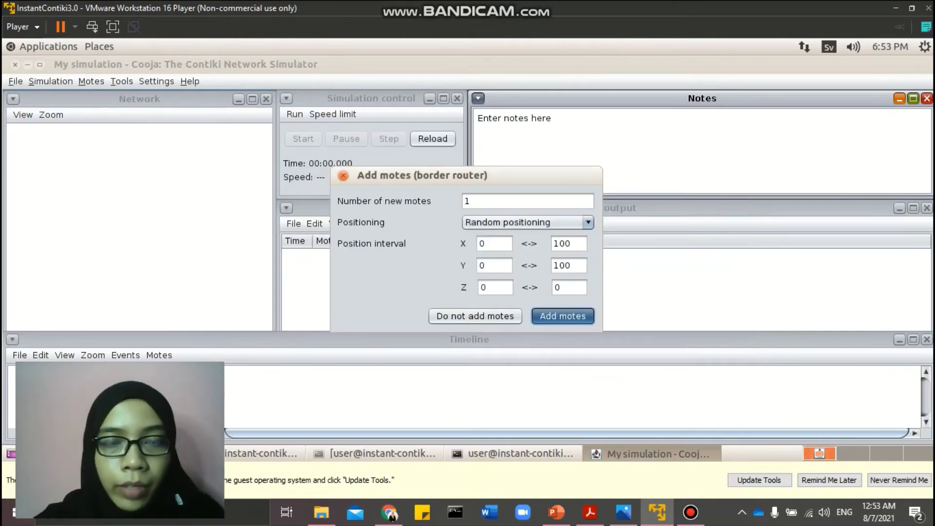
pyautogui.press('Return')
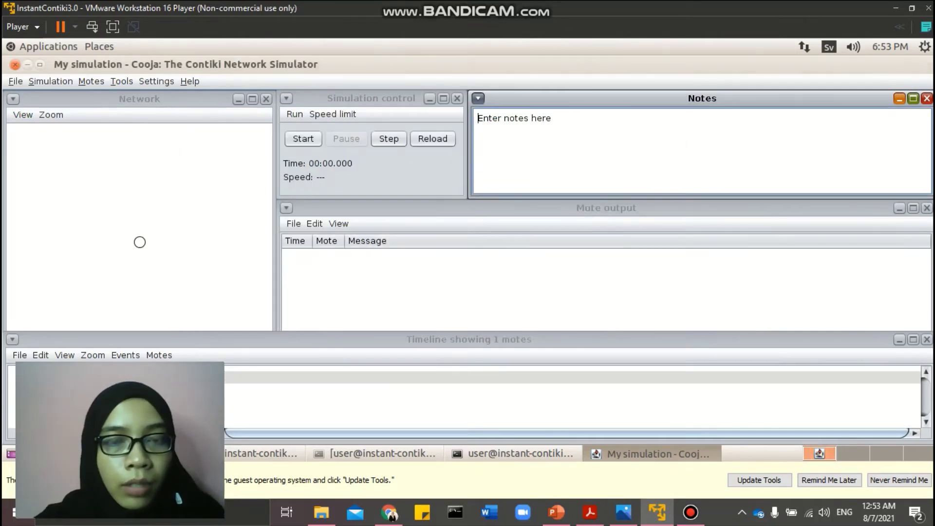
# Show mote IDs, 10m background grid, mote type and radio environment (UDGM) in the network view, and move the border router mote up and left.
pyautogui.click(23, 115)
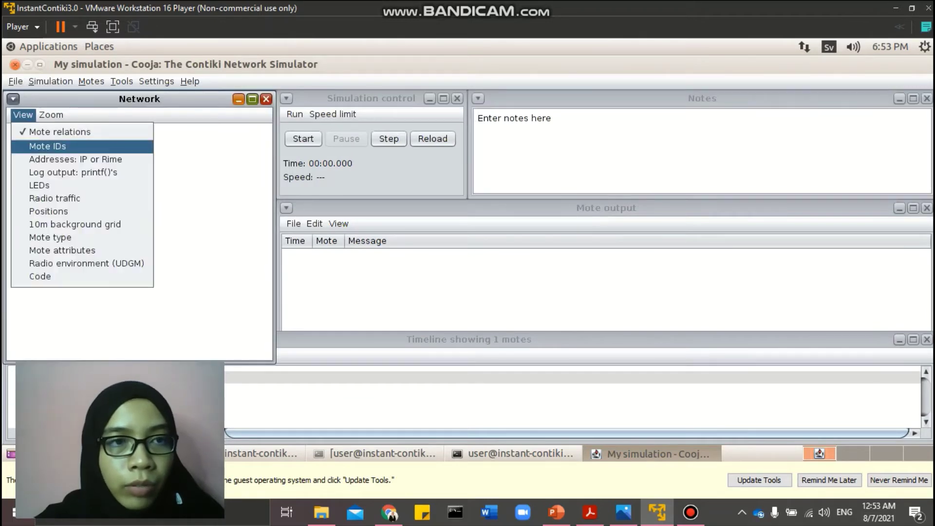
pyautogui.click(47, 146)
pyautogui.click(22, 115)
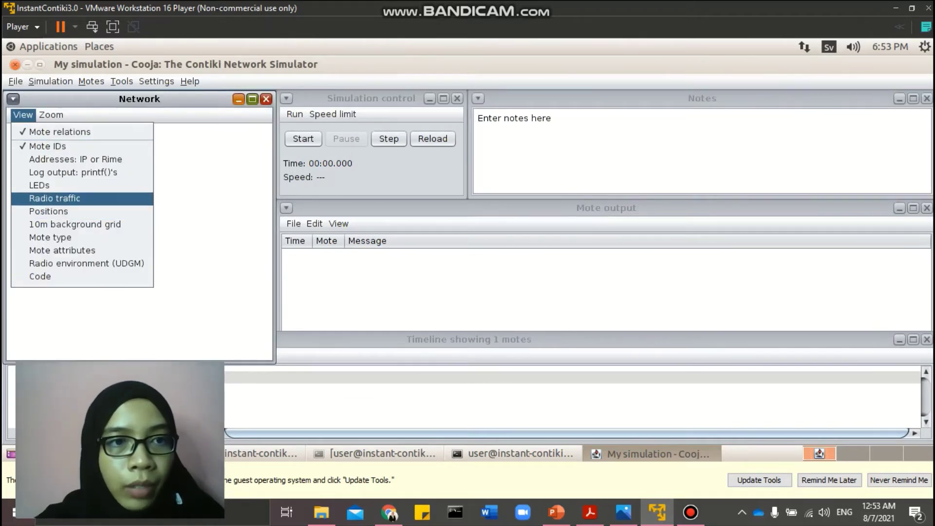
pyautogui.click(75, 224)
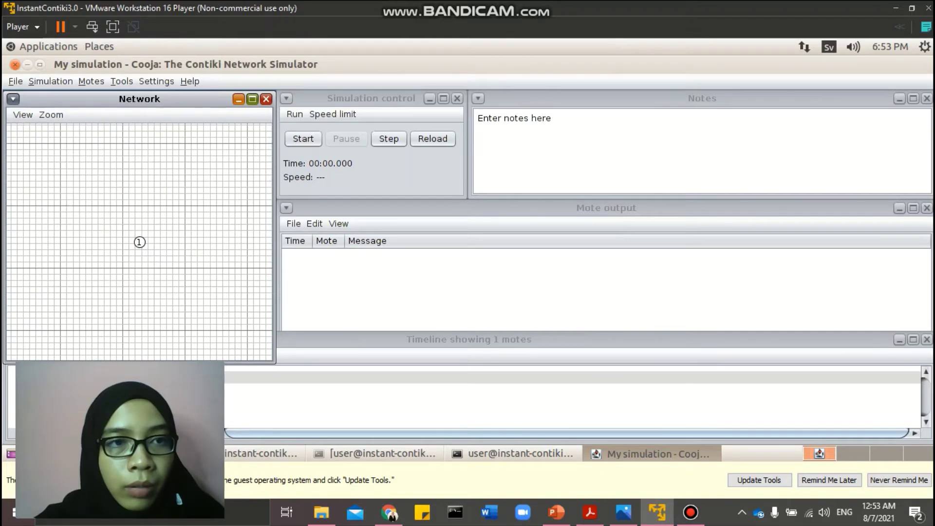
pyautogui.click(23, 114)
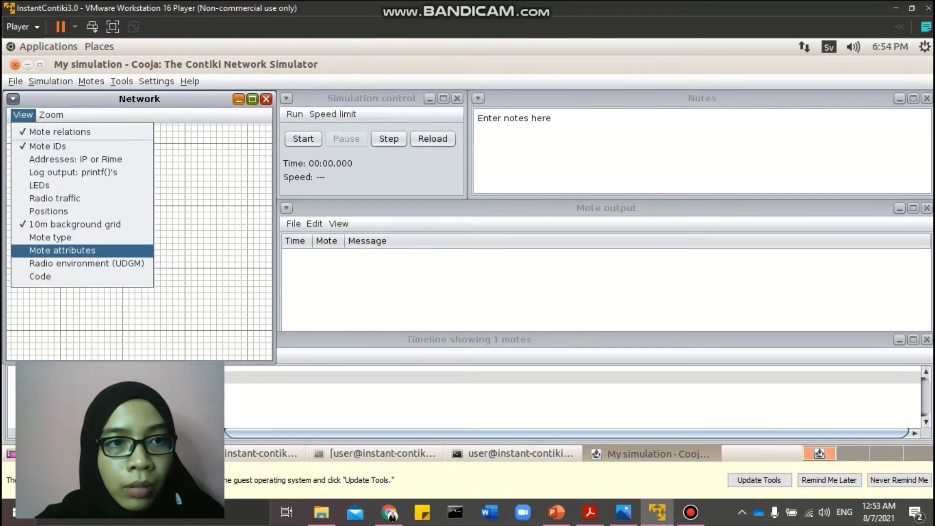
pyautogui.click(50, 237)
pyautogui.click(23, 115)
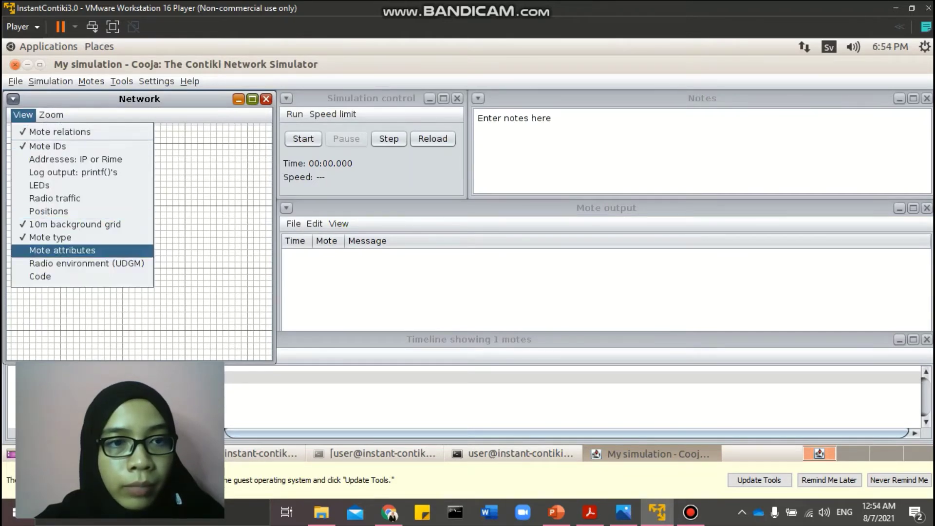
pyautogui.click(87, 263)
pyautogui.moveTo(140, 242); pyautogui.dragTo(72, 190)
pyautogui.click(125, 155)
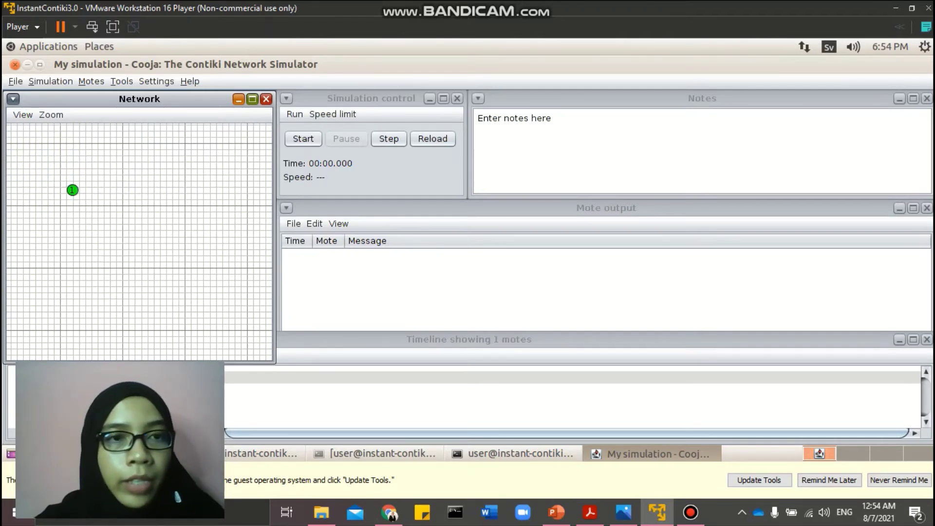
# Start a second Sky mote type and set its description to "publisher".
pyautogui.click(91, 81)
pyautogui.moveTo(108, 98)
pyautogui.moveTo(248, 117)
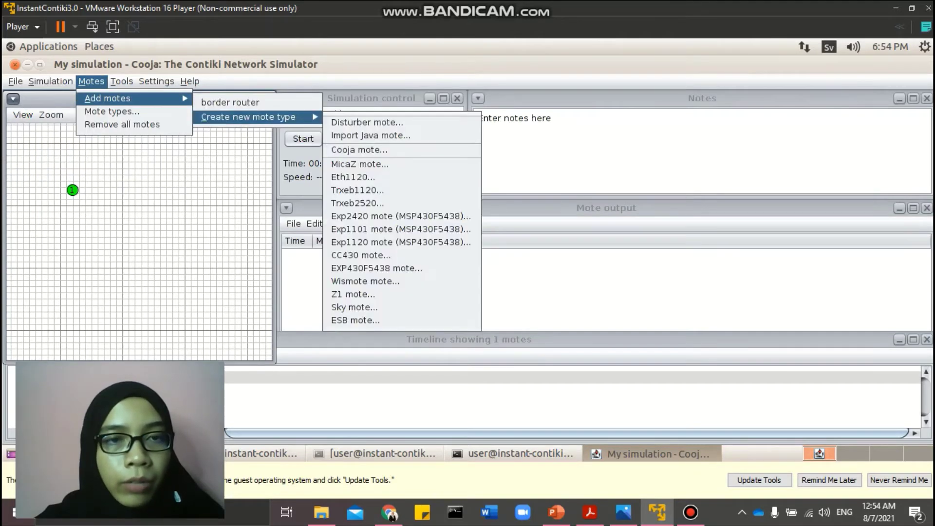
pyautogui.click(355, 308)
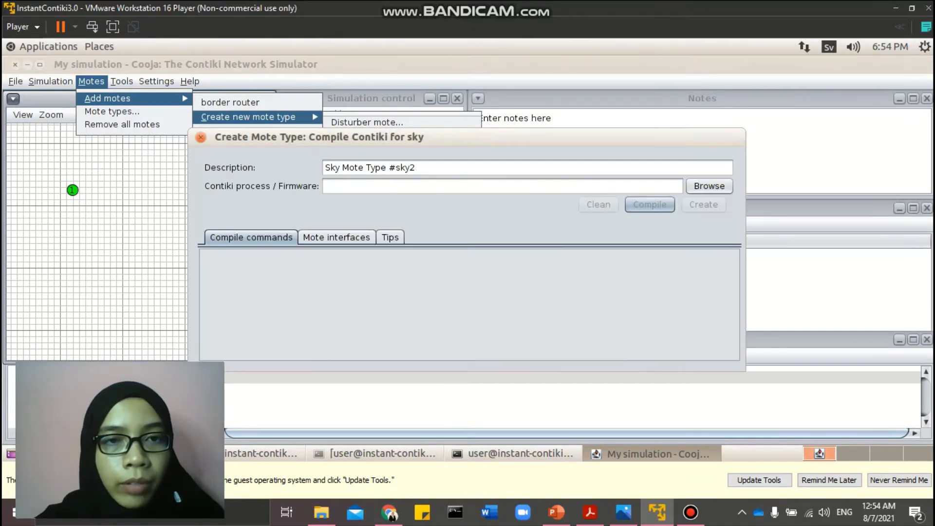
pyautogui.moveTo(414, 170); pyautogui.dragTo(321, 169)
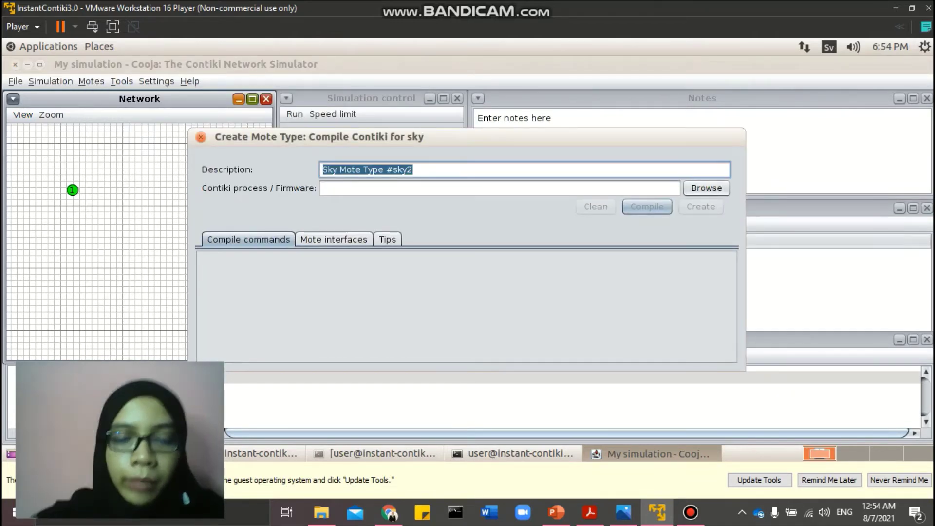
pyautogui.write('publishe')
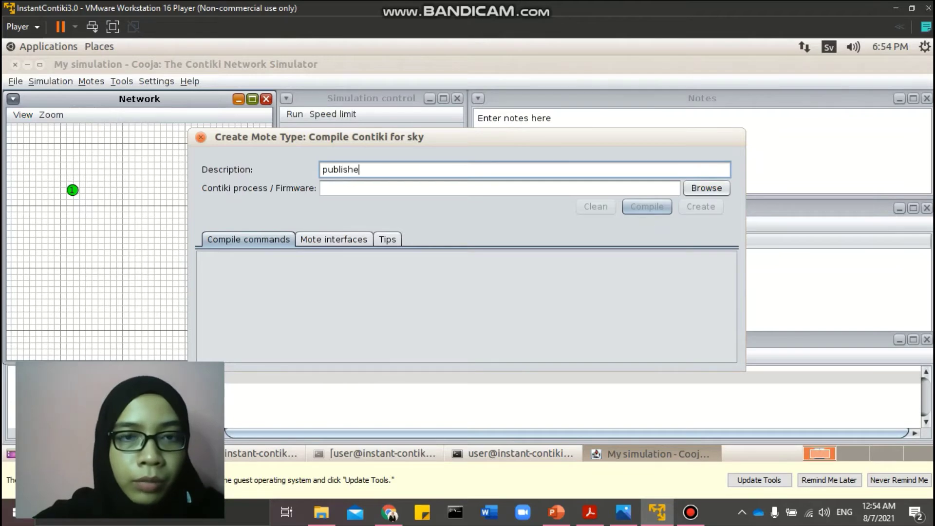
pyautogui.write('r')
# Choose main_core.c from contiki/mqtt-sn-contiki as the firmware source for the publisher mote type.
pyautogui.click(707, 188)
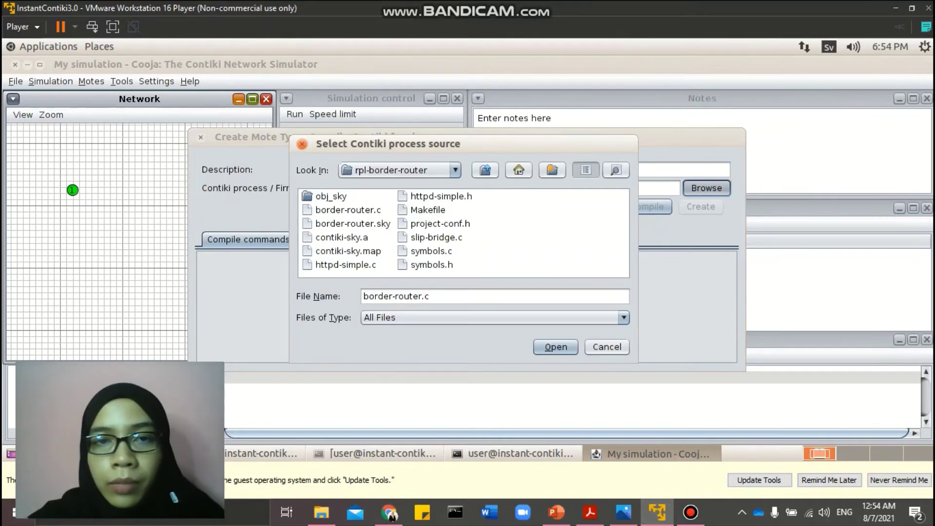
pyautogui.click(485, 170)
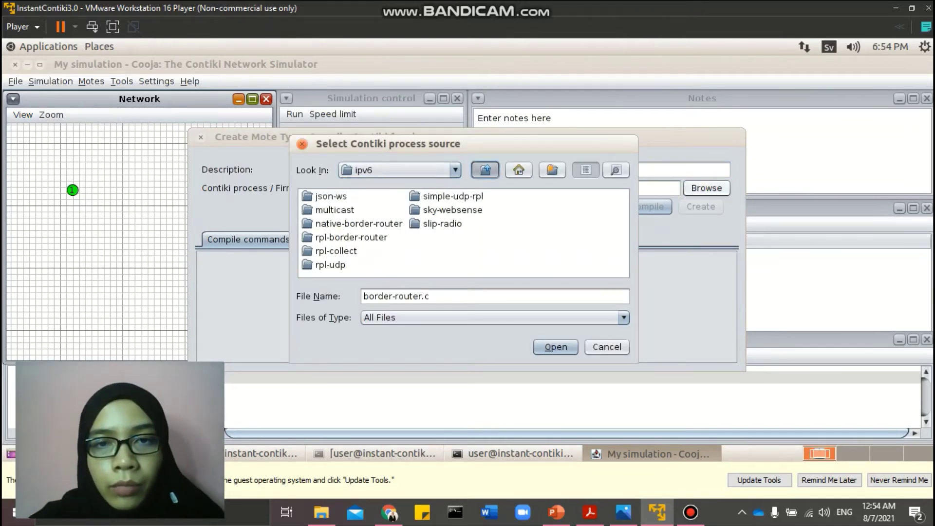
pyautogui.click(485, 170)
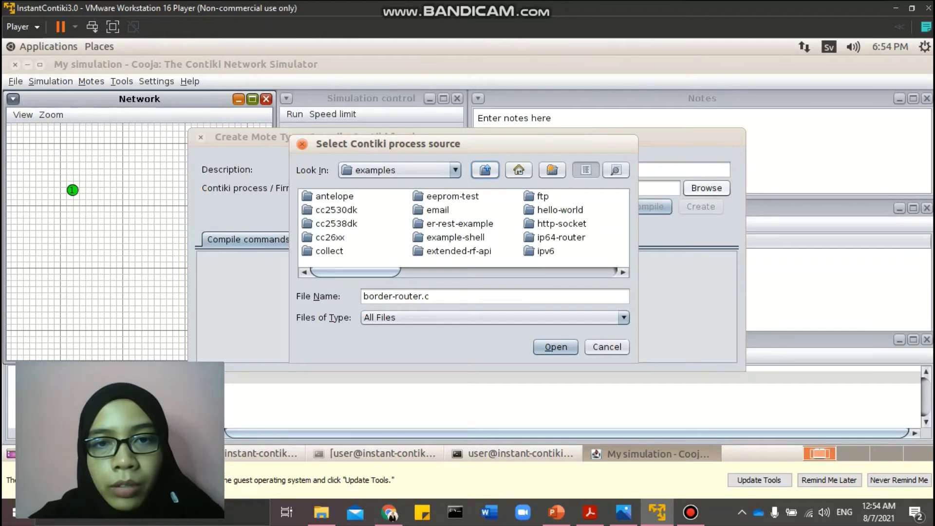
pyautogui.click(485, 169)
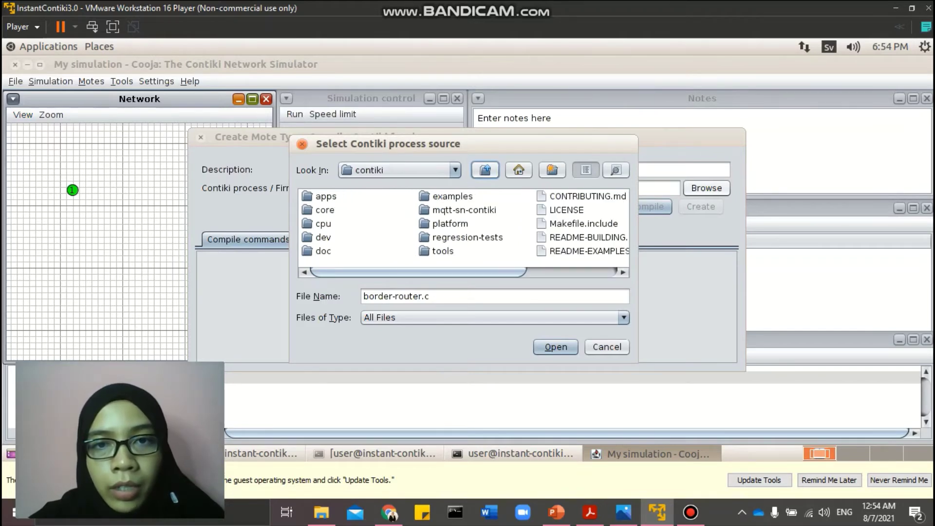
pyautogui.doubleClick(454, 210)
pyautogui.click(460, 209)
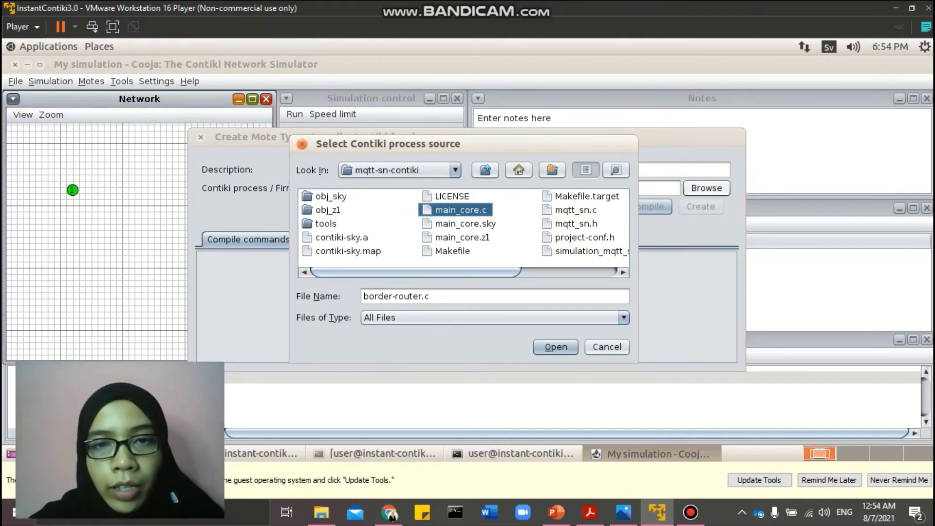
pyautogui.click(556, 347)
# Compile and create the publisher mote type with 1 randomly positioned mote, and move that mote close to the border router mote.
pyautogui.click(647, 207)
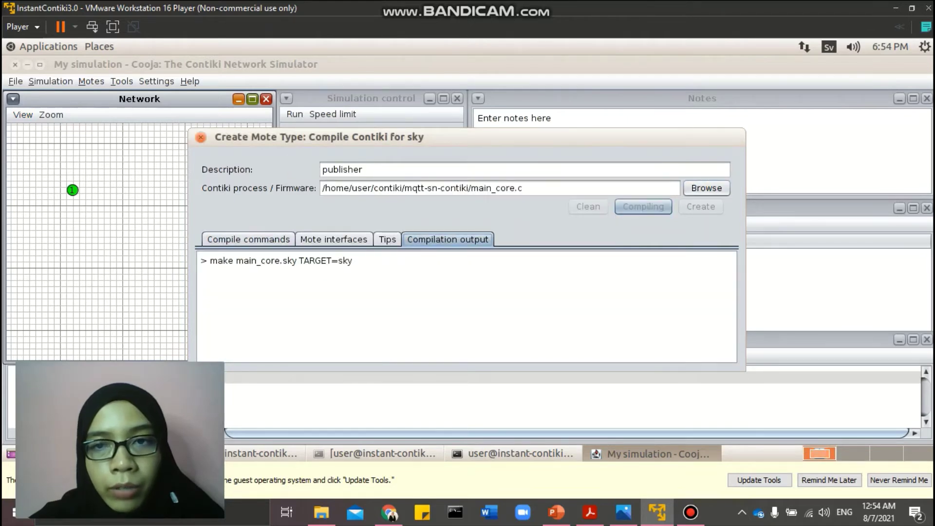
pyautogui.click(701, 207)
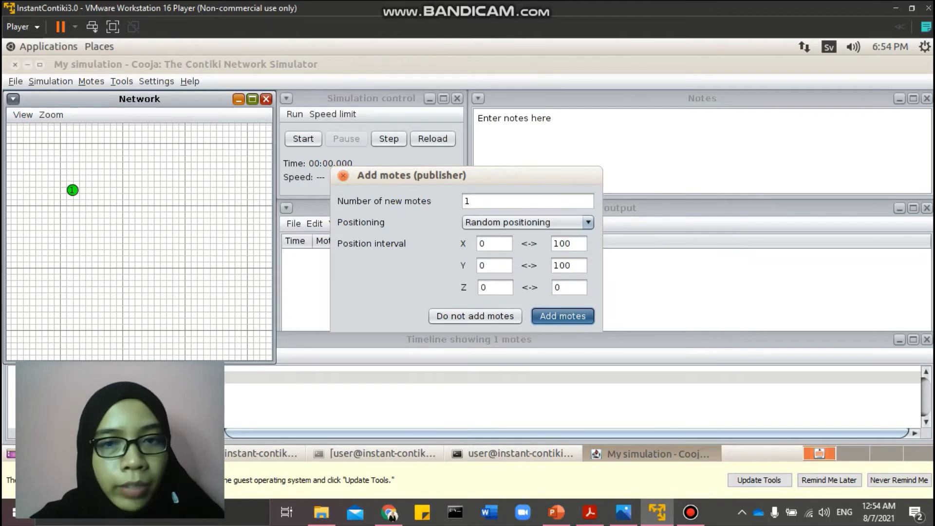
pyautogui.press('Return')
pyautogui.scroll(-3, 240, 318)
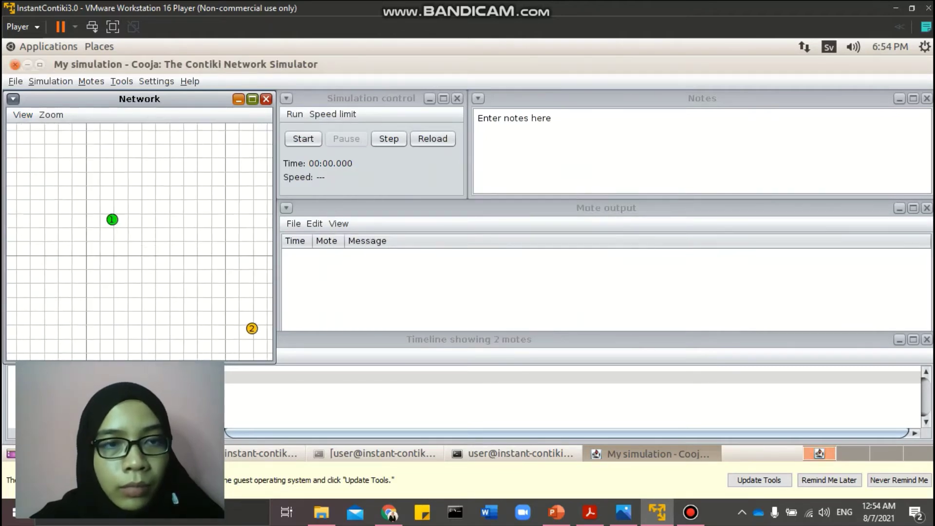
pyautogui.moveTo(252, 328); pyautogui.dragTo(164, 251)
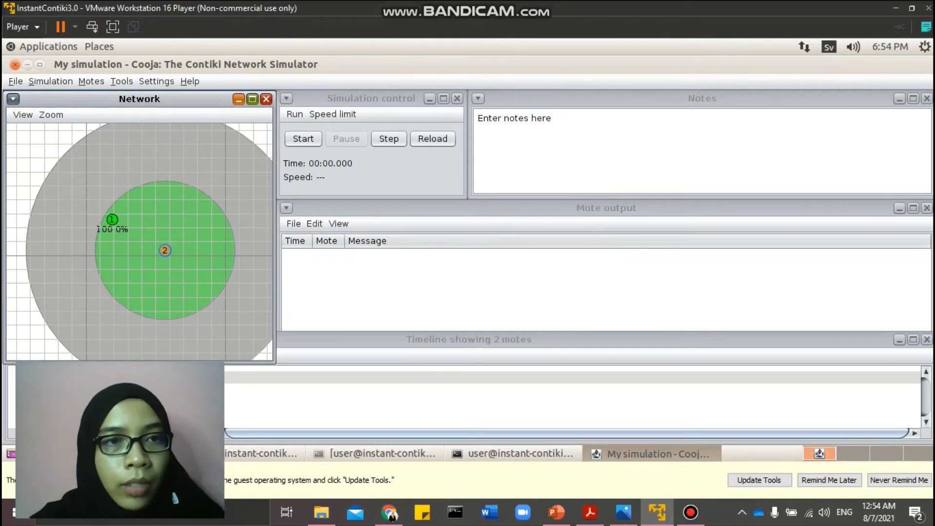
# Start a third Sky mote type and set its description to "subscriber".
pyautogui.click(91, 81)
pyautogui.moveTo(107, 98)
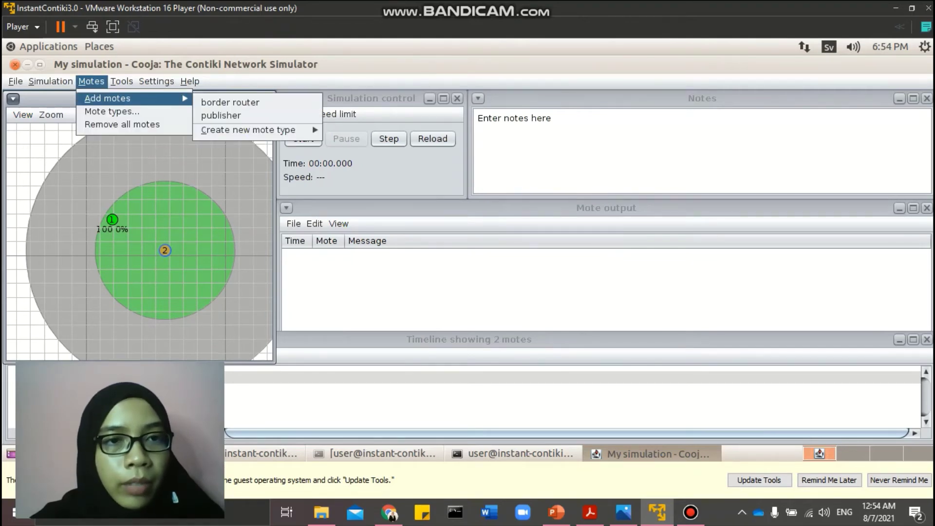
pyautogui.moveTo(248, 129)
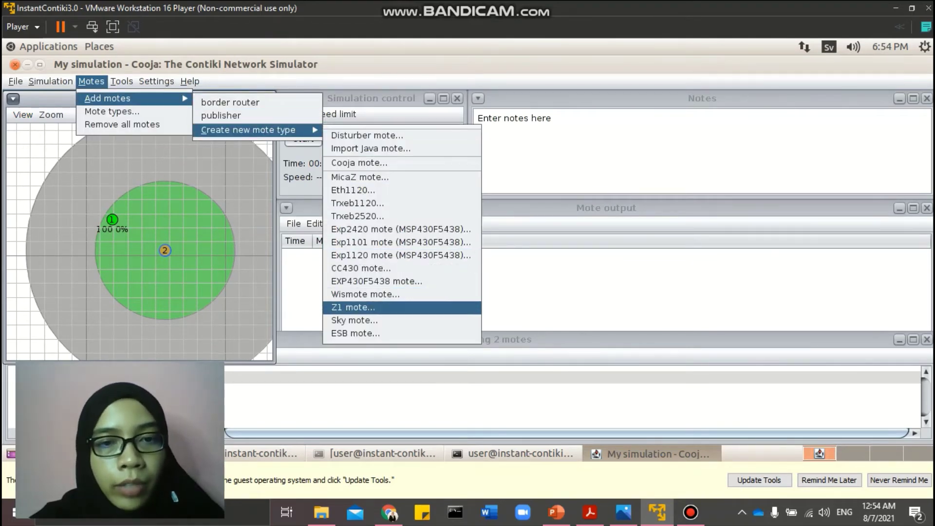
pyautogui.click(354, 320)
pyautogui.hotkey('ctrl', 'a')
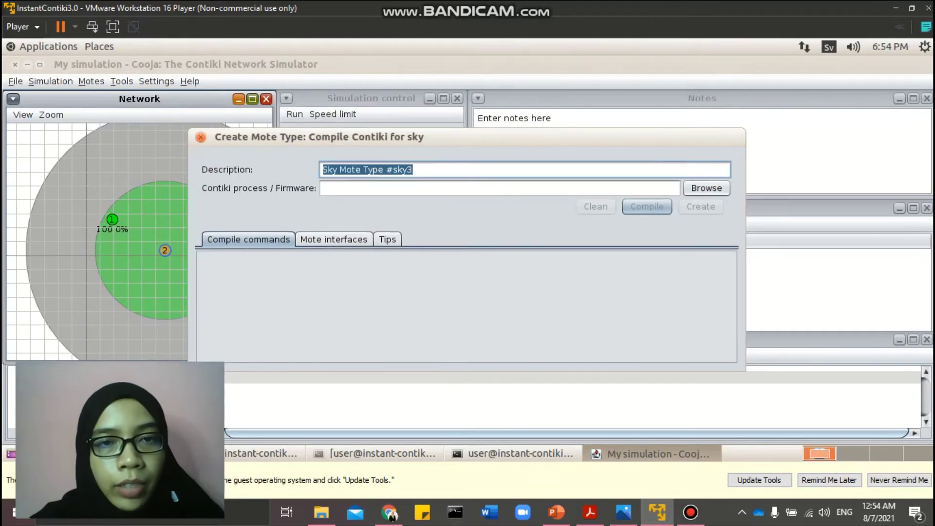
pyautogui.write('sub')
pyautogui.press('BackSpace')
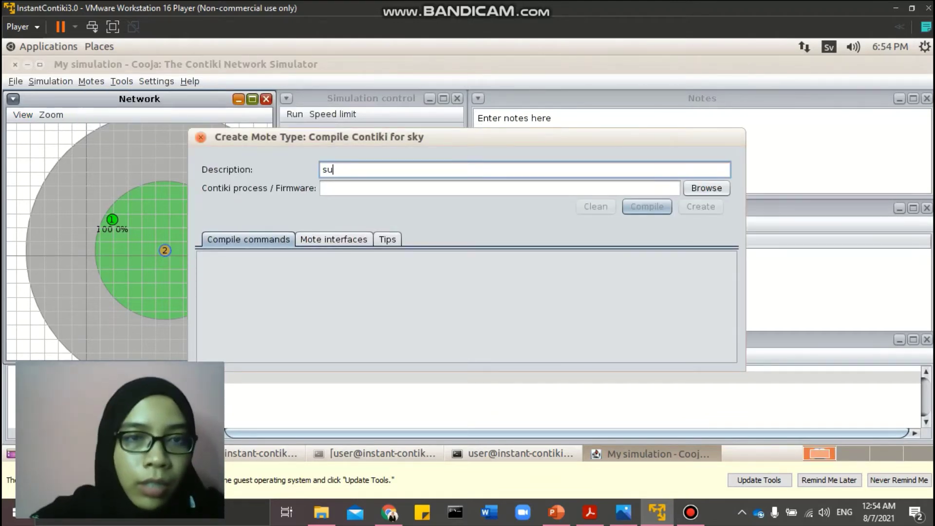
pyautogui.write('bscriber')
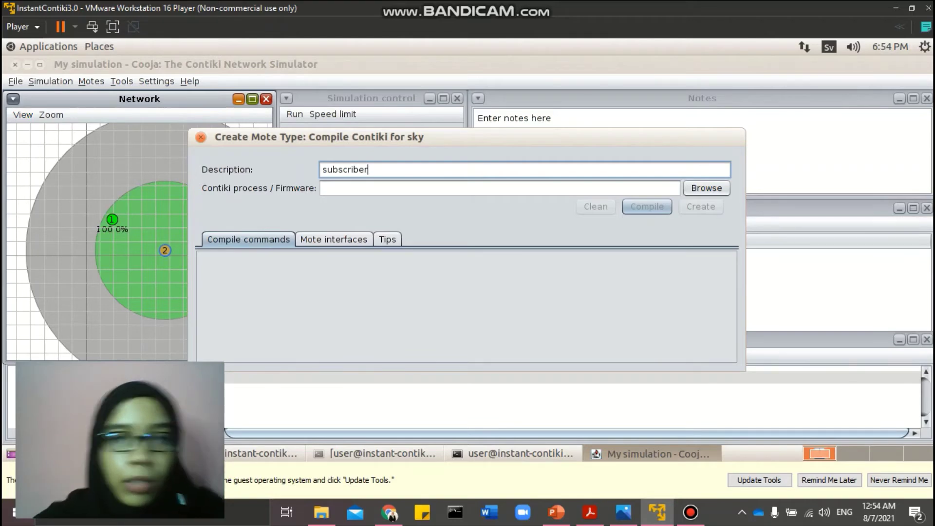
# Choose main_core.c from the mqtt-sn-contiki folder as the firmware source for the subscriber mote type.
pyautogui.press('Tab')
pyautogui.press('space')
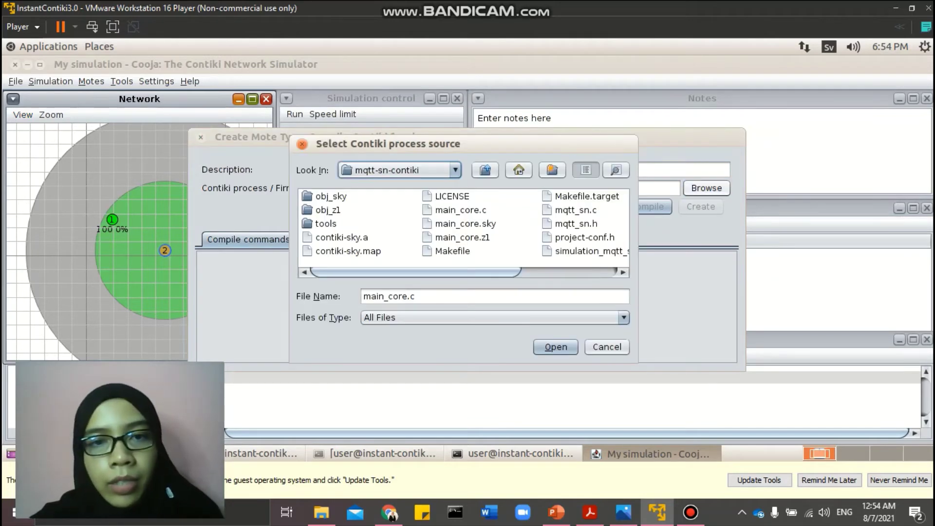
pyautogui.click(341, 237)
pyautogui.click(460, 210)
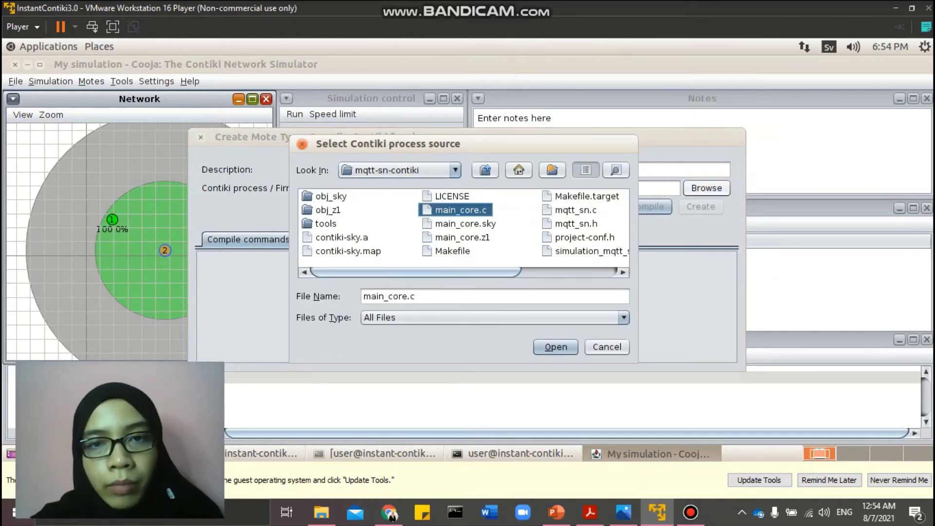
pyautogui.press('Return')
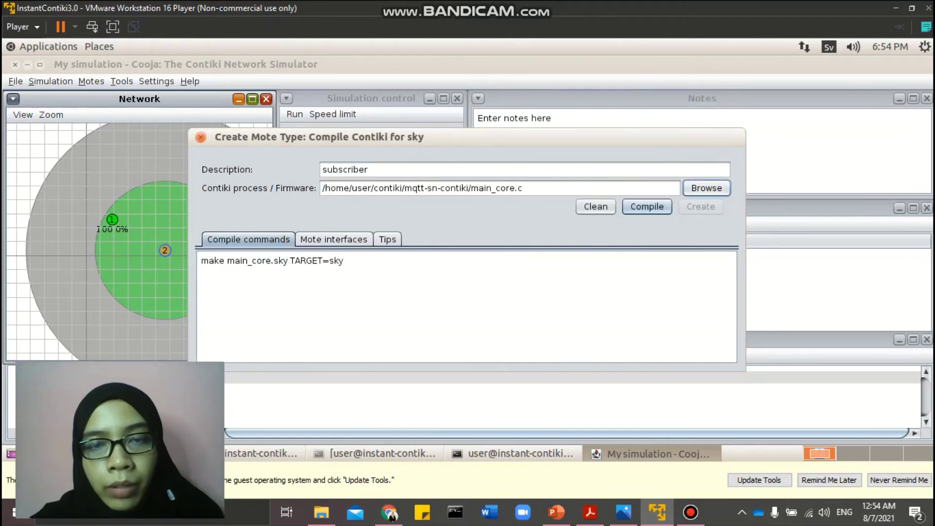
# Compile and create the subscriber mote type, adding 2 motes with random positioning.
pyautogui.press('Return')
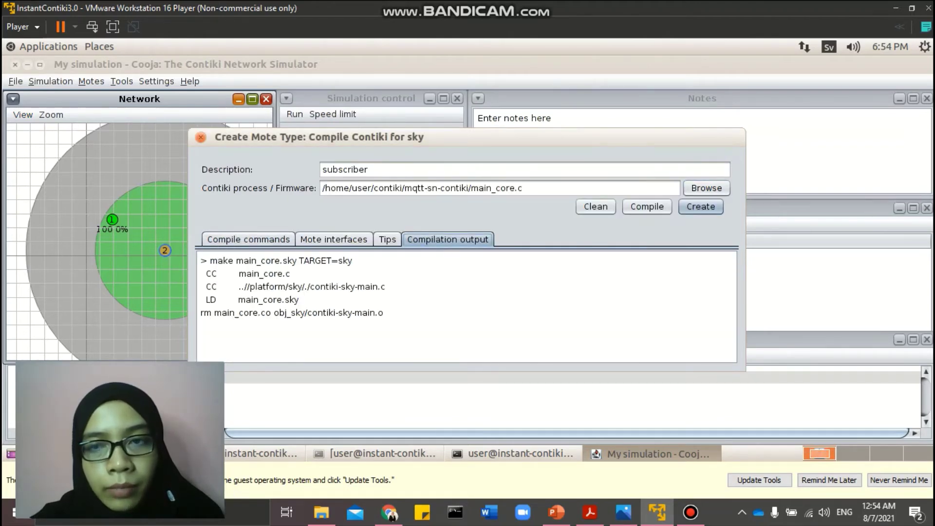
pyautogui.press('Return')
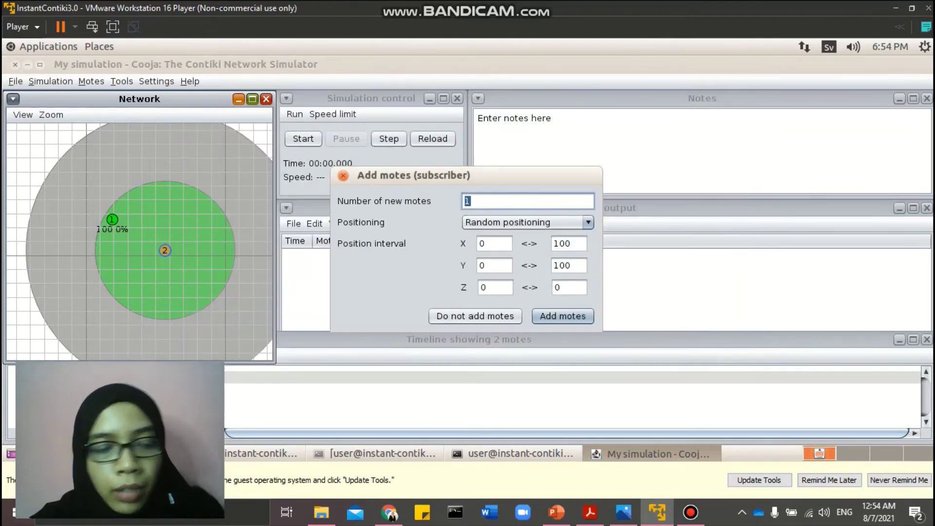
pyautogui.write('2')
pyautogui.press('Return')
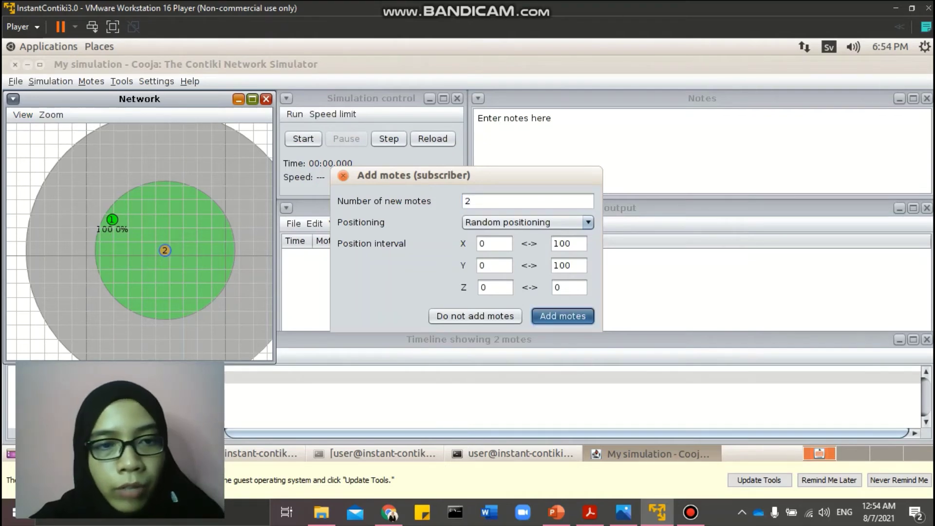
# Arrange subscriber motes 3 and 4 around publisher mote 2 within its transmission range, and check the radio range of every mote.
pyautogui.scroll(-3, 202, 257)
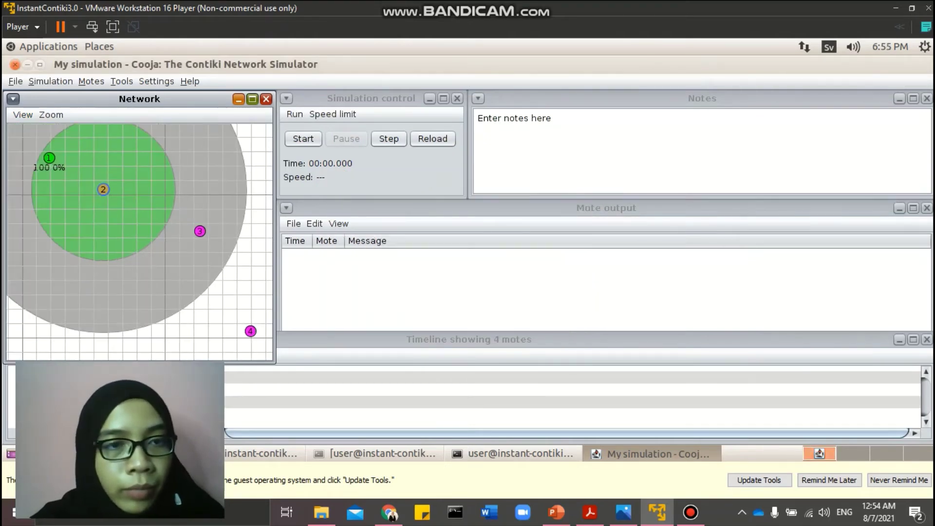
pyautogui.moveTo(201, 239); pyautogui.dragTo(159, 187)
pyautogui.moveTo(235, 308); pyautogui.dragTo(115, 242)
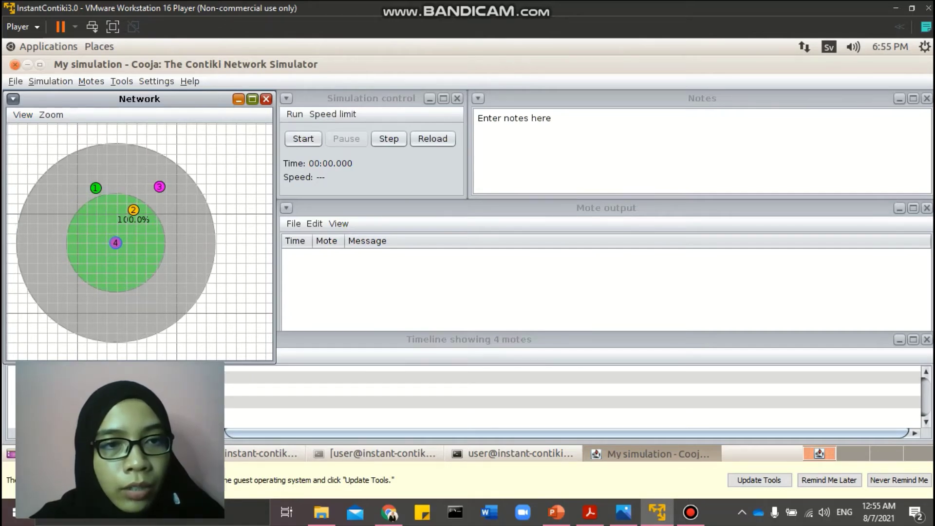
pyautogui.moveTo(134, 210); pyautogui.dragTo(137, 215)
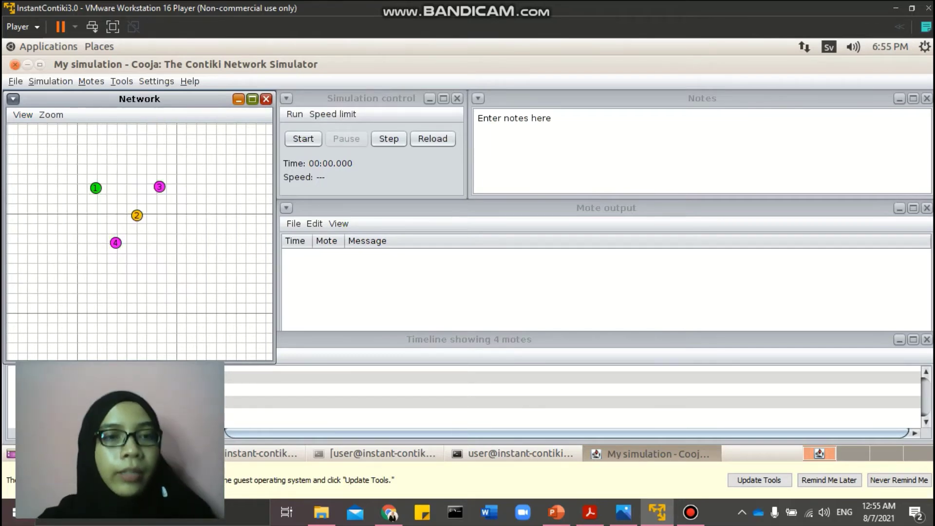
pyautogui.click(96, 188)
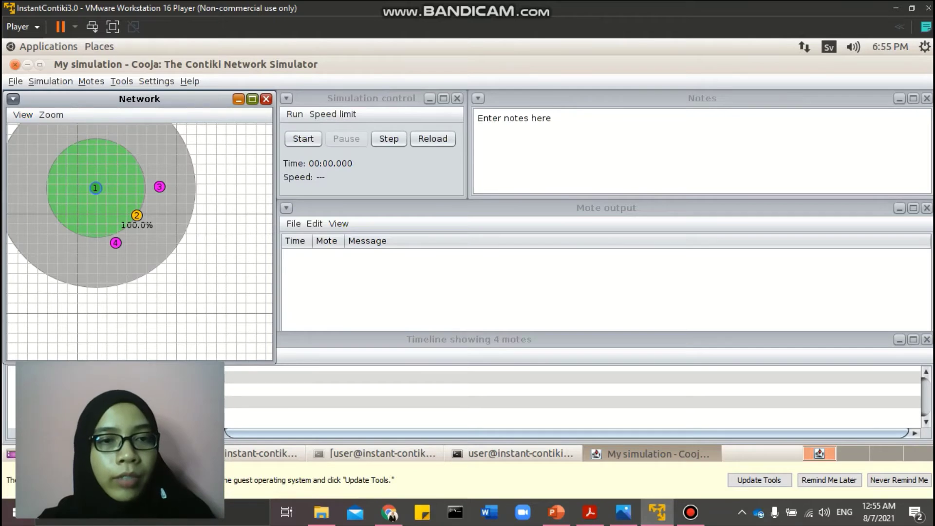
pyautogui.click(137, 215)
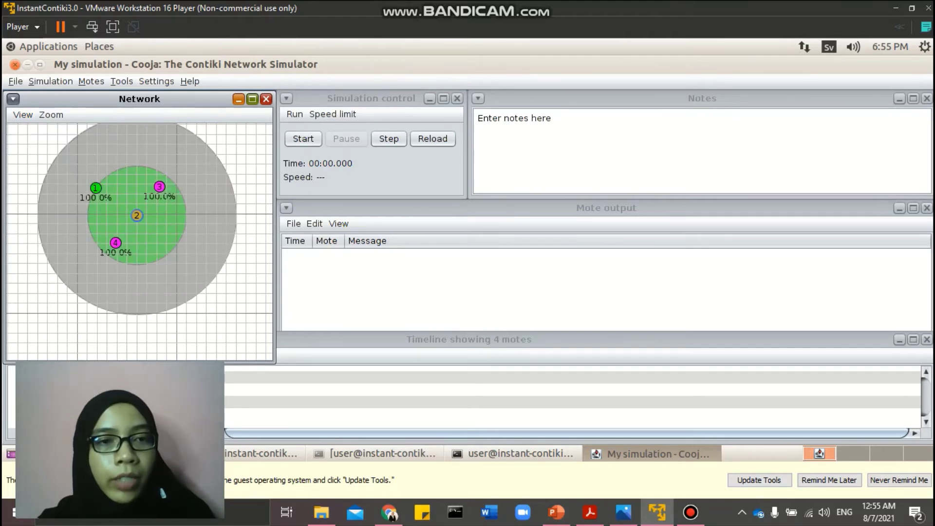
pyautogui.click(160, 187)
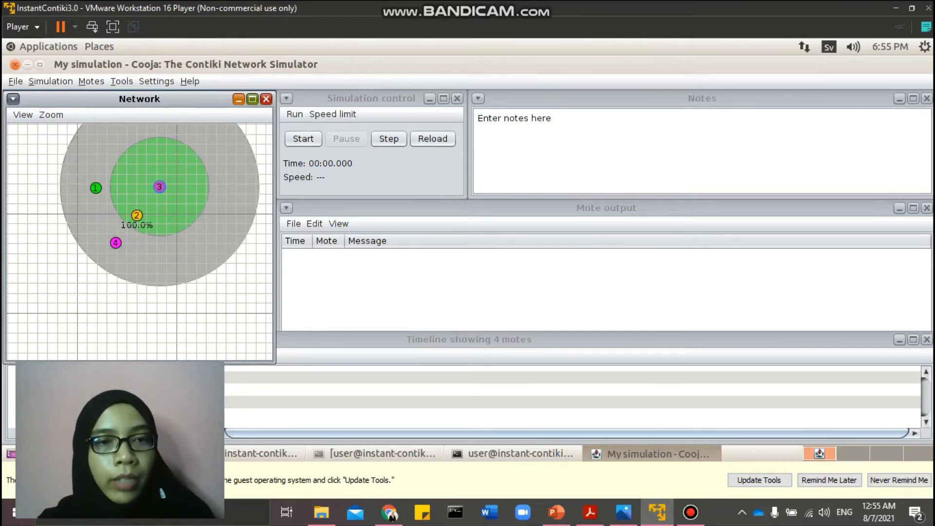
pyautogui.click(115, 242)
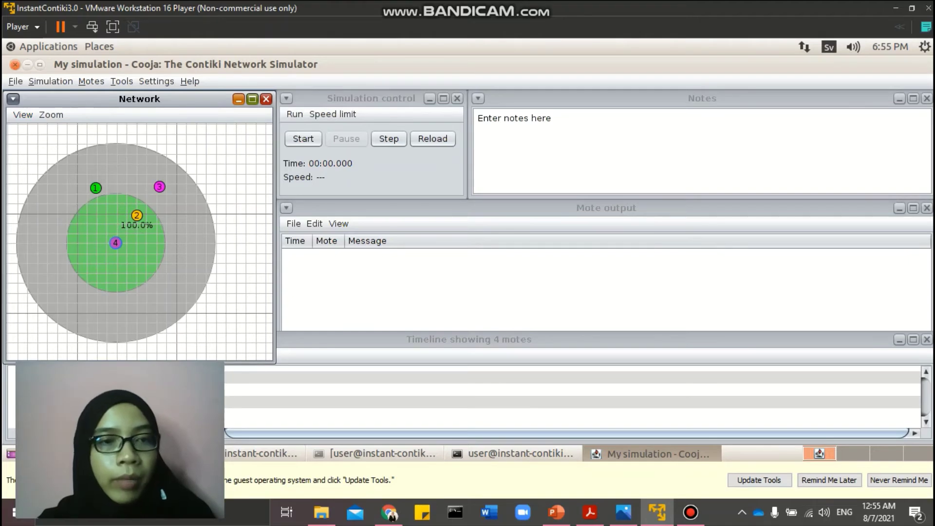
pyautogui.click(93, 312)
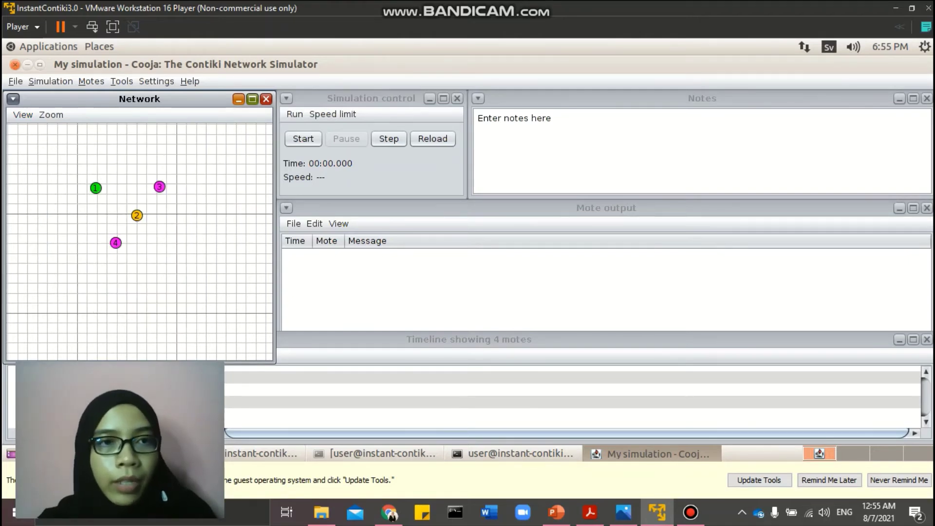
# Open a Serial Socket (SERVER) for border router mote 1 and start it listening on port 60001.
pyautogui.click(95, 188)
pyautogui.rightClick(96, 188)
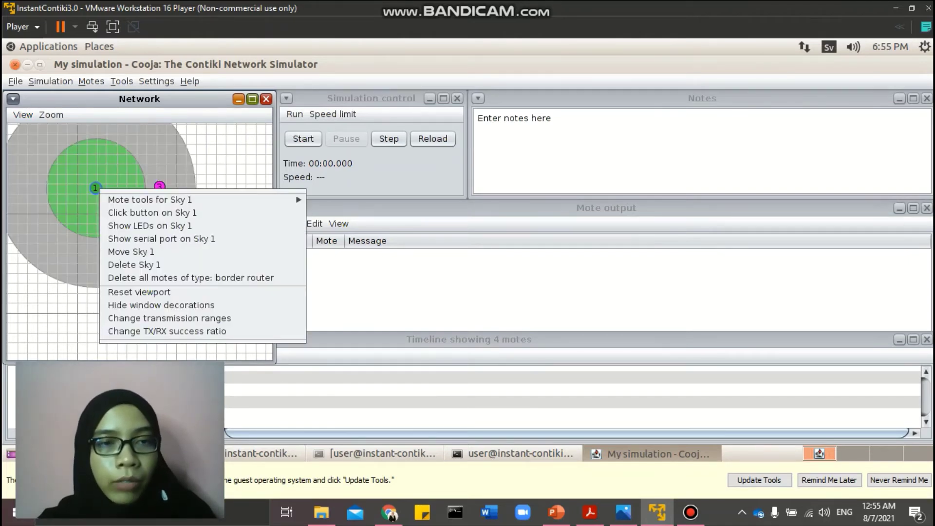
pyautogui.moveTo(156, 200)
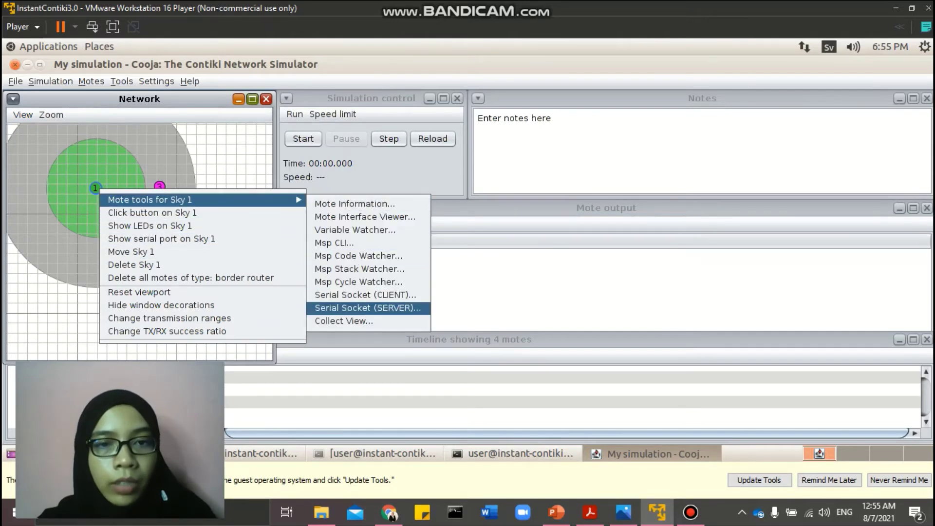
pyautogui.click(368, 308)
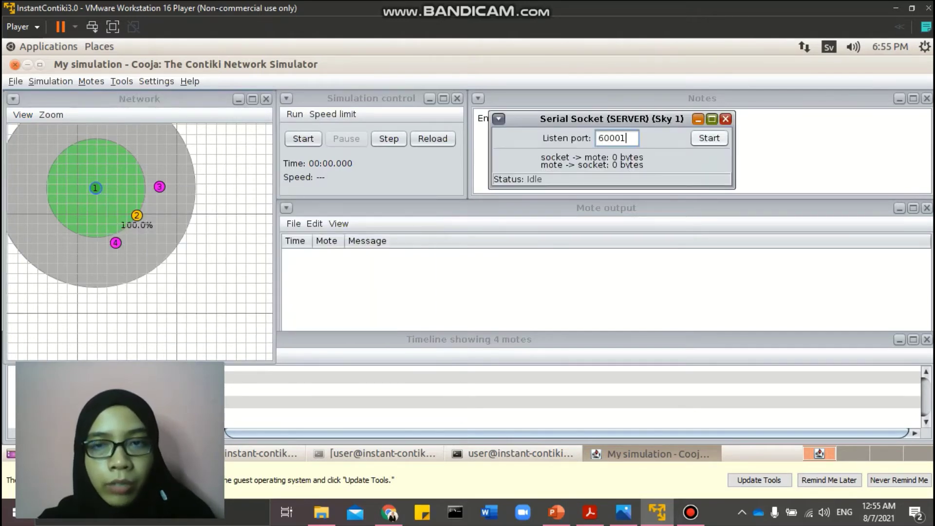
pyautogui.click(710, 138)
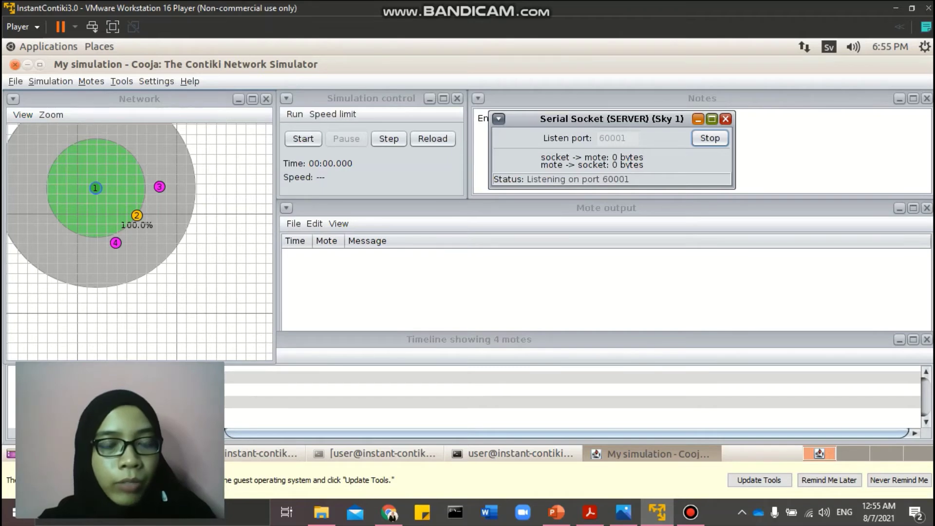
# Switch to a new Terminal window in the Contiki virtual machine.
pyautogui.click(48, 46)
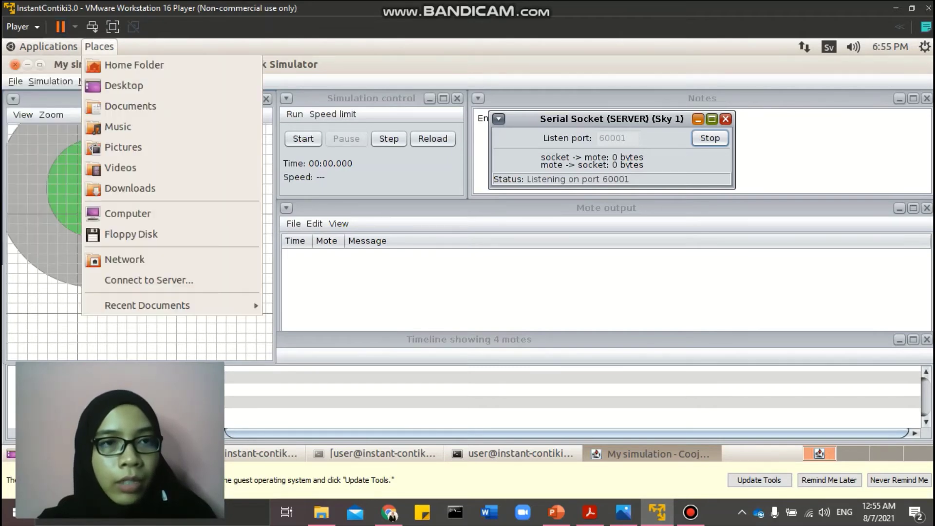
pyautogui.moveTo(52, 64)
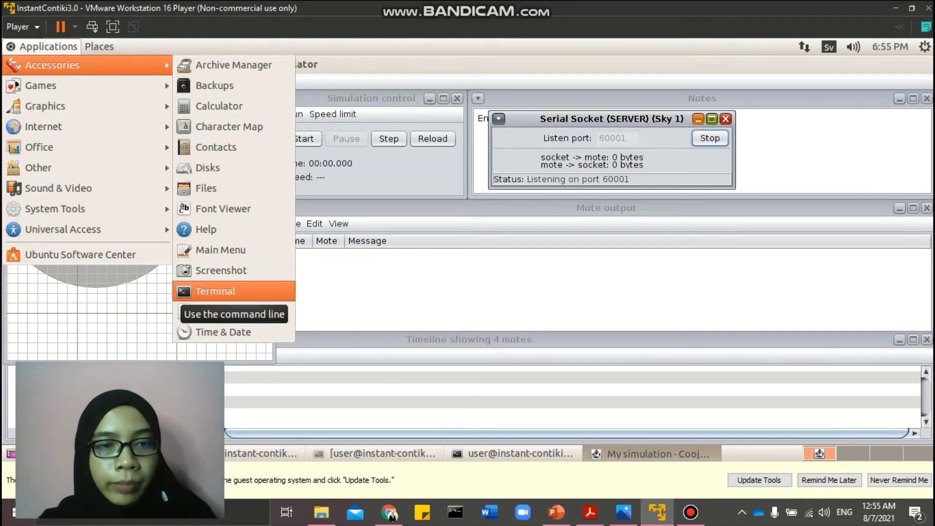
pyautogui.click(215, 291)
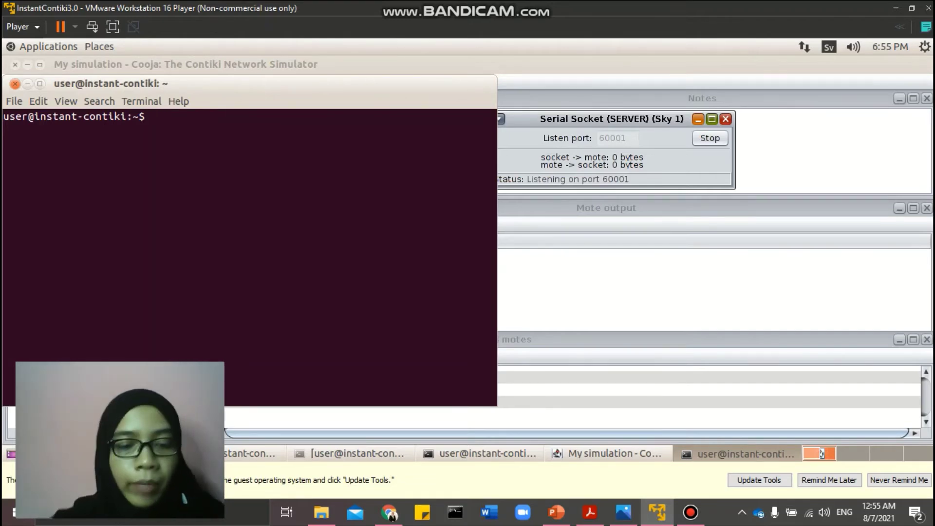
# Change the terminal's working directory to contiki/examples/ipv6/rpl-border-router.
pyautogui.write('cd contiki')
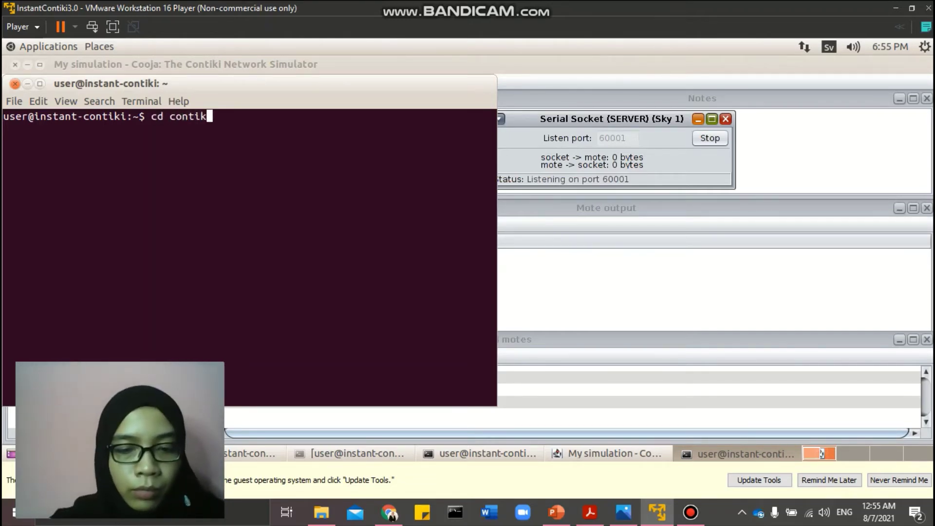
pyautogui.write('/exam')
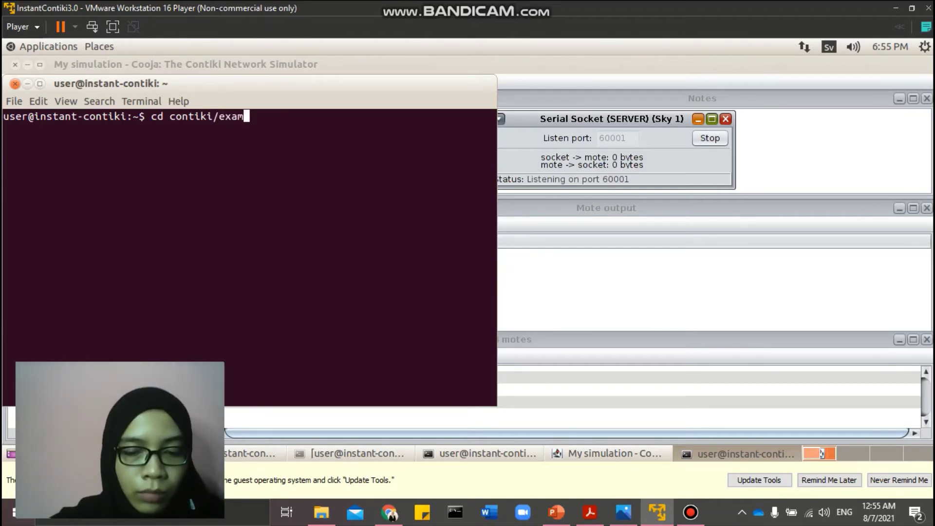
pyautogui.write('ples')
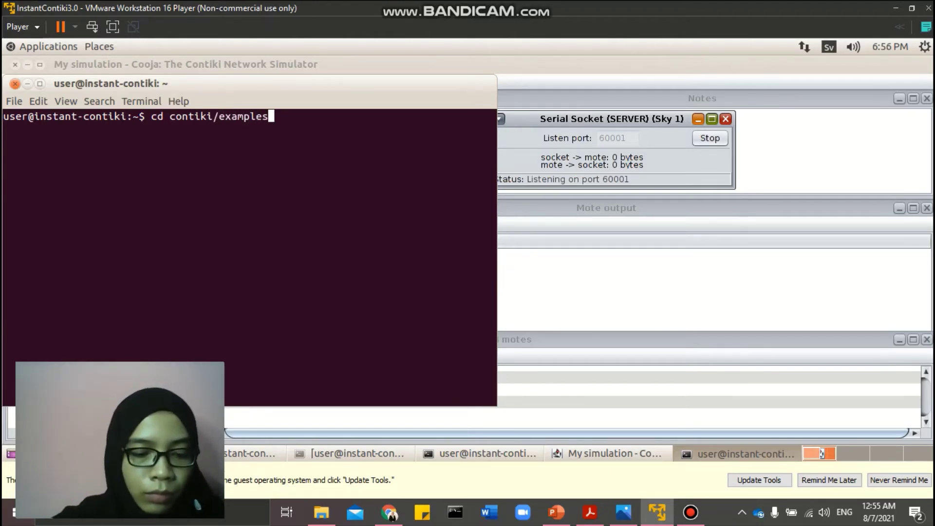
pyautogui.write('/ipv6/')
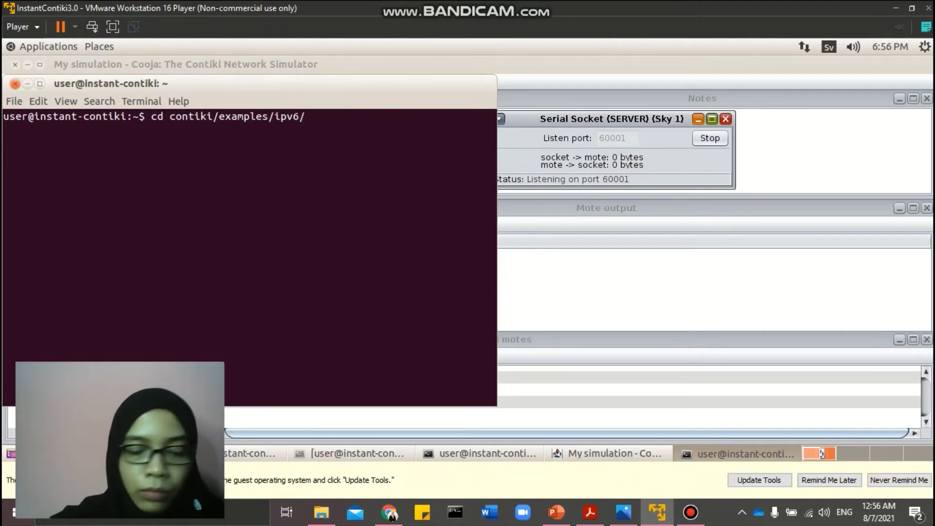
pyautogui.write('rpl-')
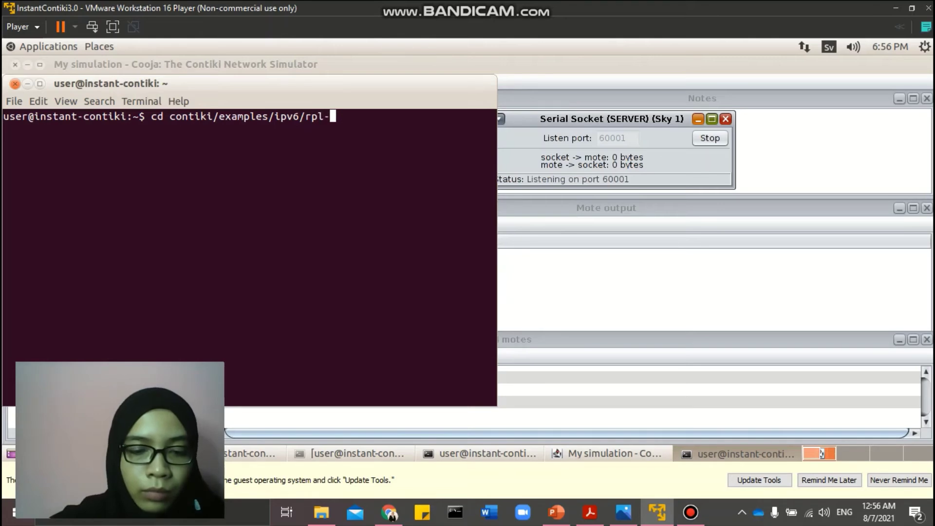
pyautogui.write('border-router')
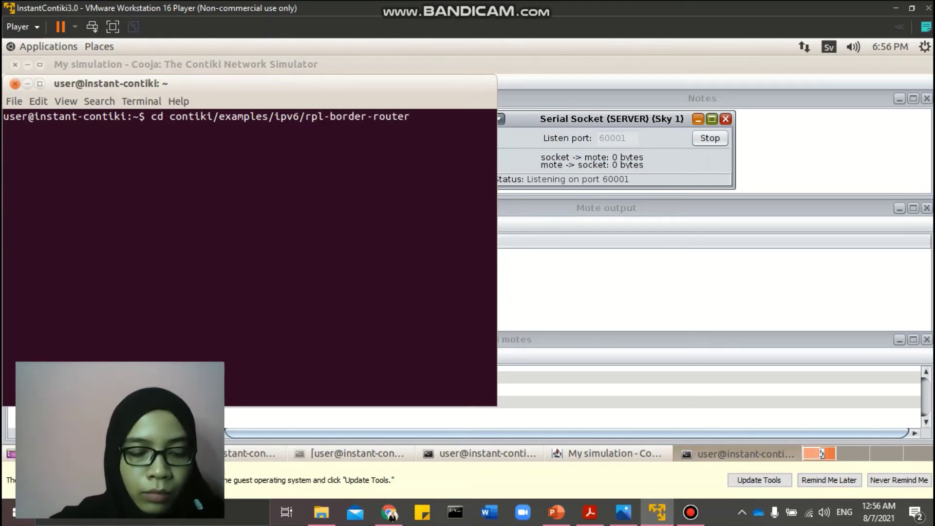
pyautogui.press('Return')
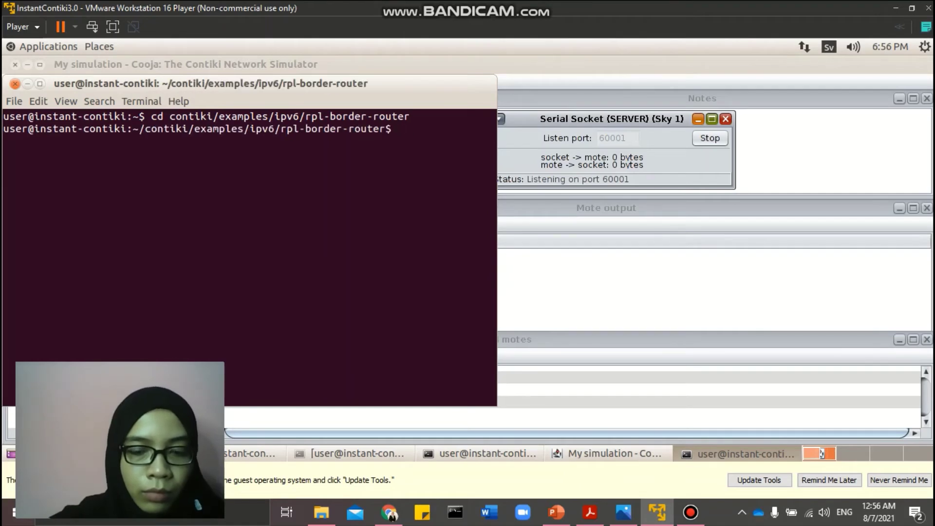
# Run make connect-router-cooja to bridge the border router, and enter the sudo password.
pyautogui.write('make connect')
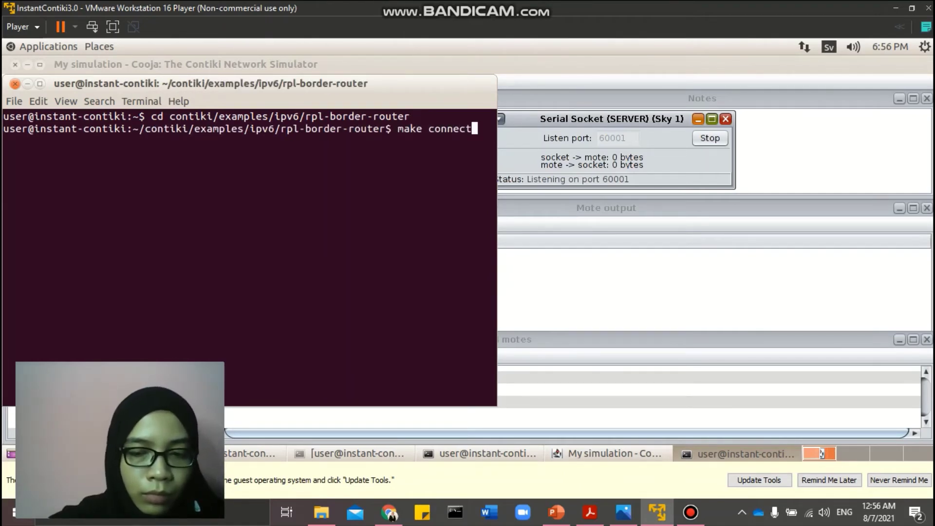
pyautogui.write('-ro')
pyautogui.write('uter')
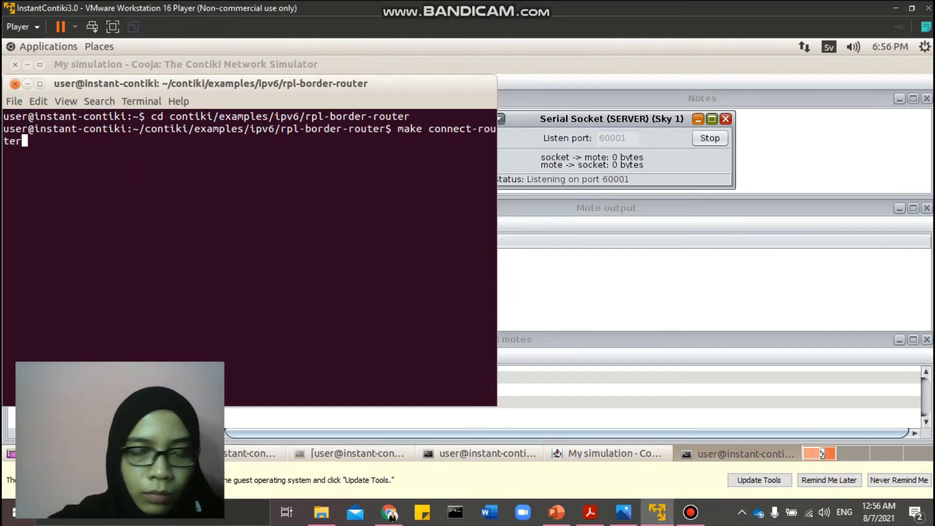
pyautogui.write('-cooja')
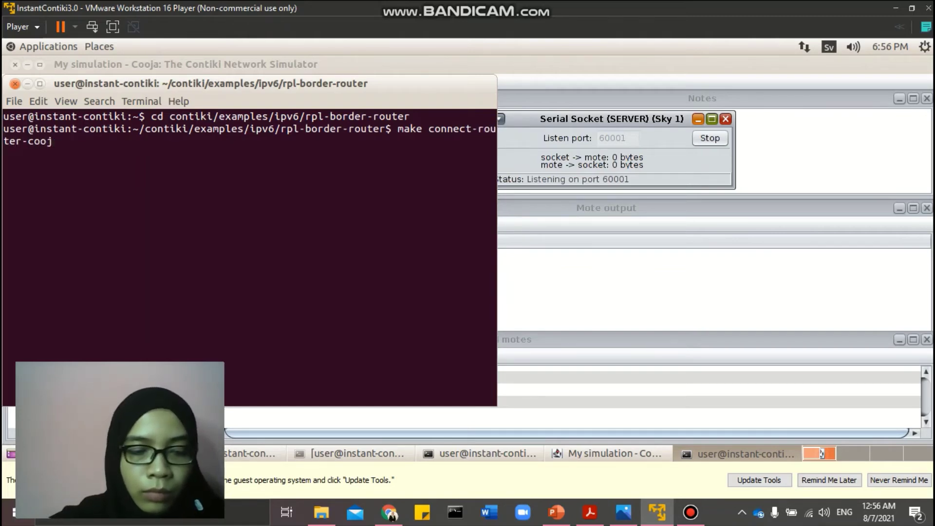
pyautogui.press('Return')
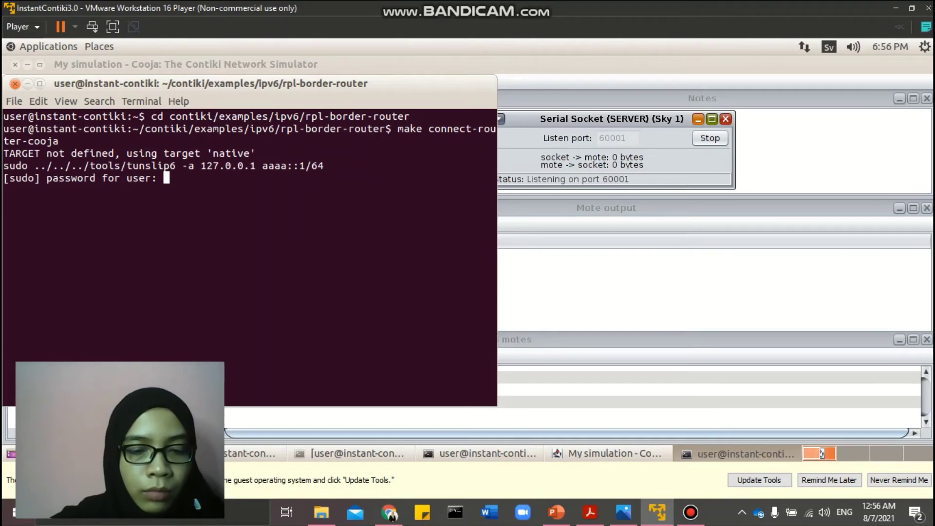
pyautogui.press('Return')
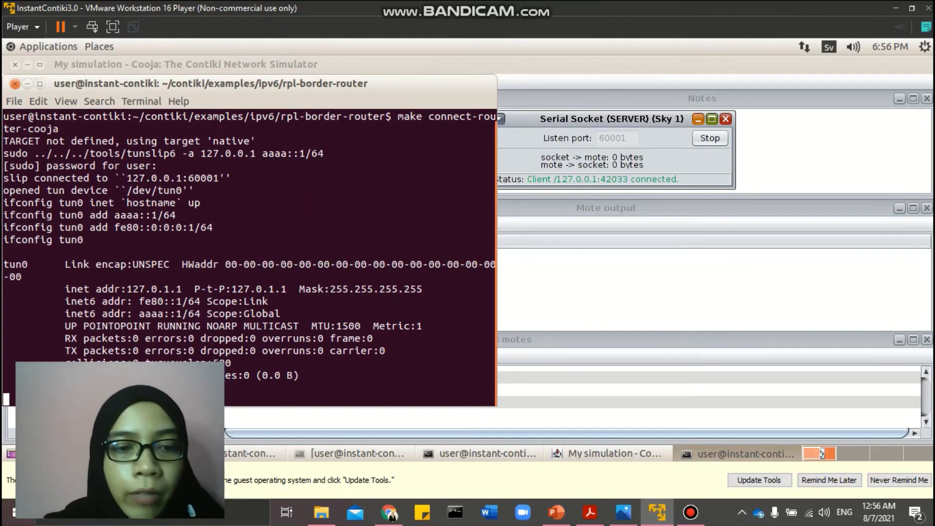
# Switch to the Cooja simulation and check the connection status of the border router's Serial Socket, shifting its window slightly.
pyautogui.click(822, 454)
pyautogui.moveTo(612, 119); pyautogui.dragTo(585, 117)
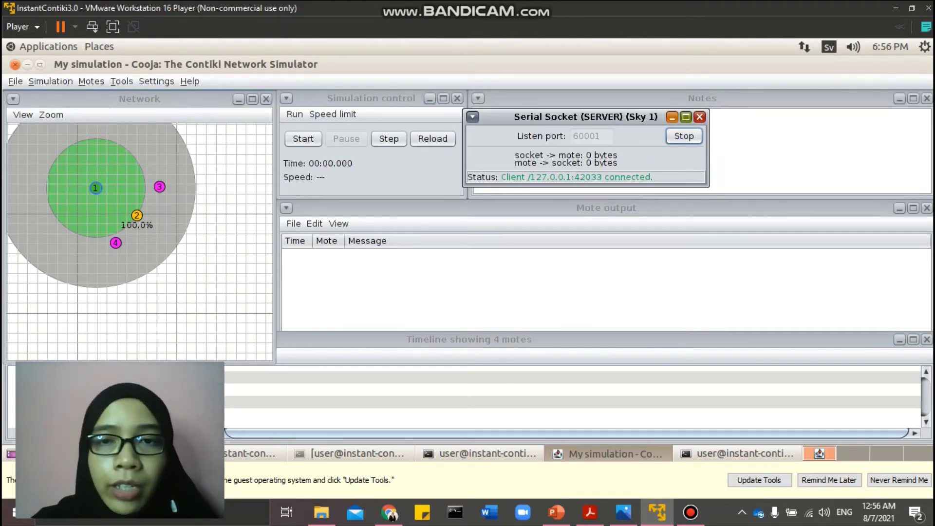
pyautogui.moveTo(585, 116); pyautogui.dragTo(596, 118)
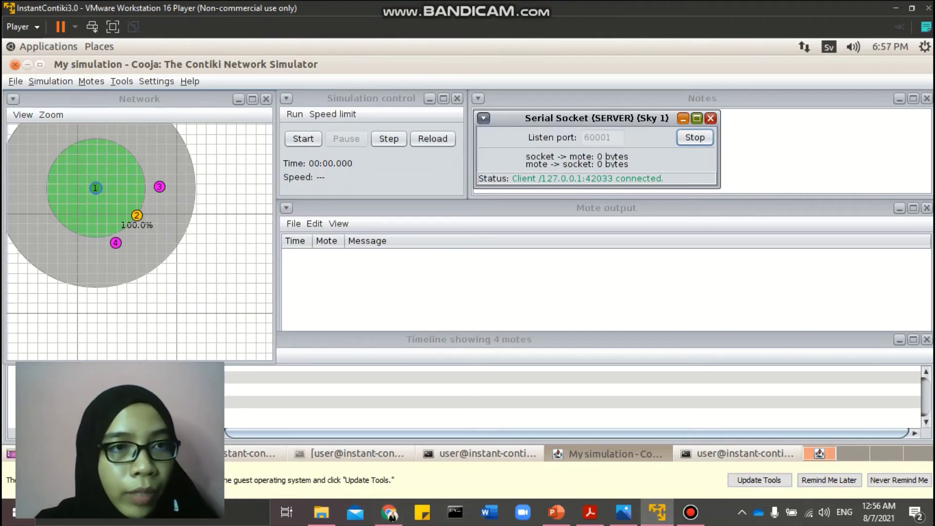
# Open another Terminal window in the Contiki virtual machine.
pyautogui.click(48, 46)
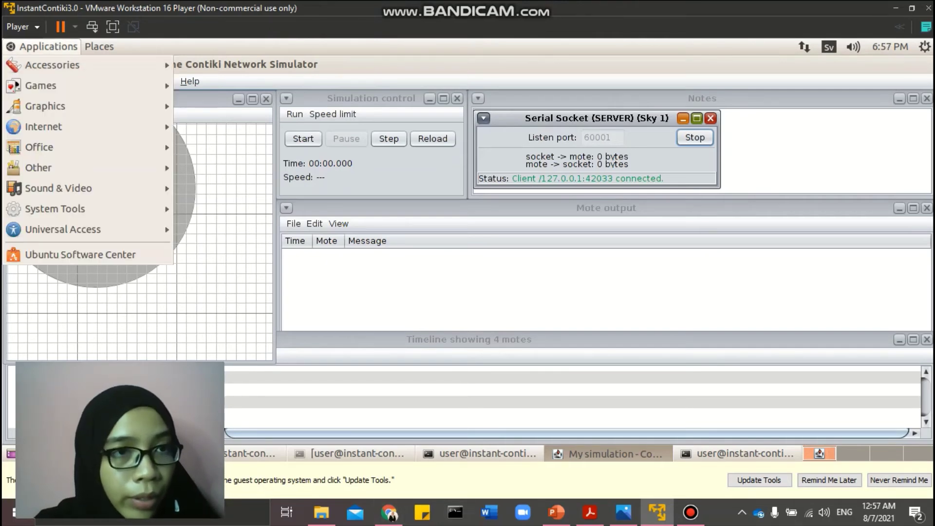
pyautogui.moveTo(87, 64)
pyautogui.click(214, 291)
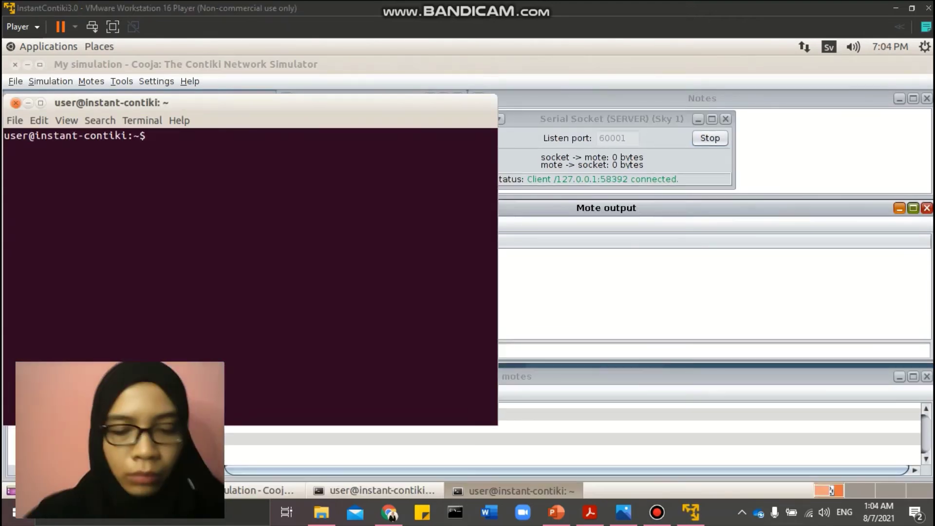
pyautogui.write('mqtt')
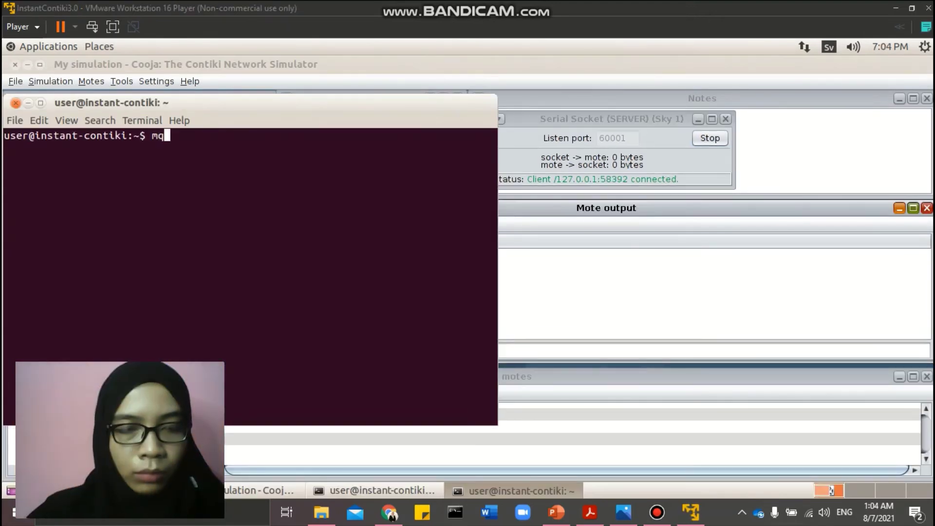
pyautogui.press('BackSpace')
pyautogui.press('BackSpace')
pyautogui.press('BackSpace')
pyautogui.press('BackSpace')
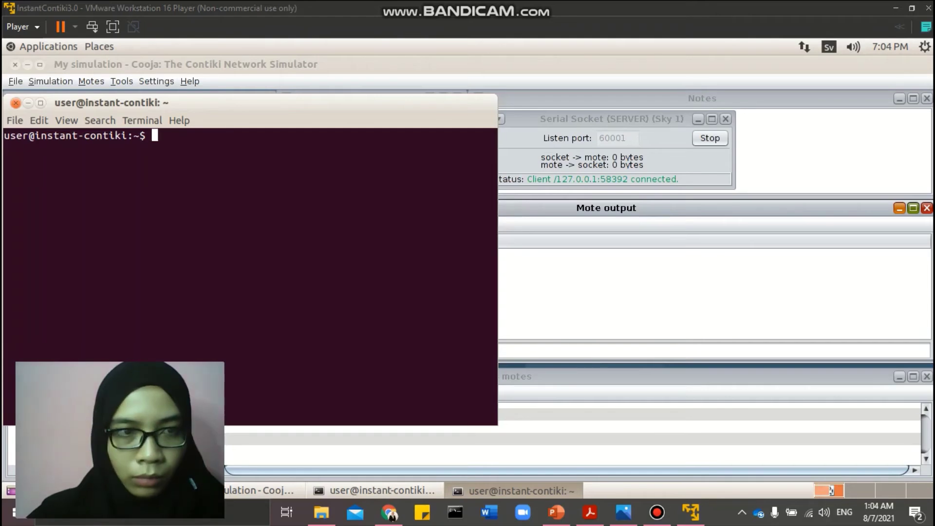
# Change the new terminal's working directory to contiki/mqtt-sn-contiki/tools/mosquitto.rsmb/rsmb/src.
pyautogui.write('cd c')
pyautogui.write('ontiki')
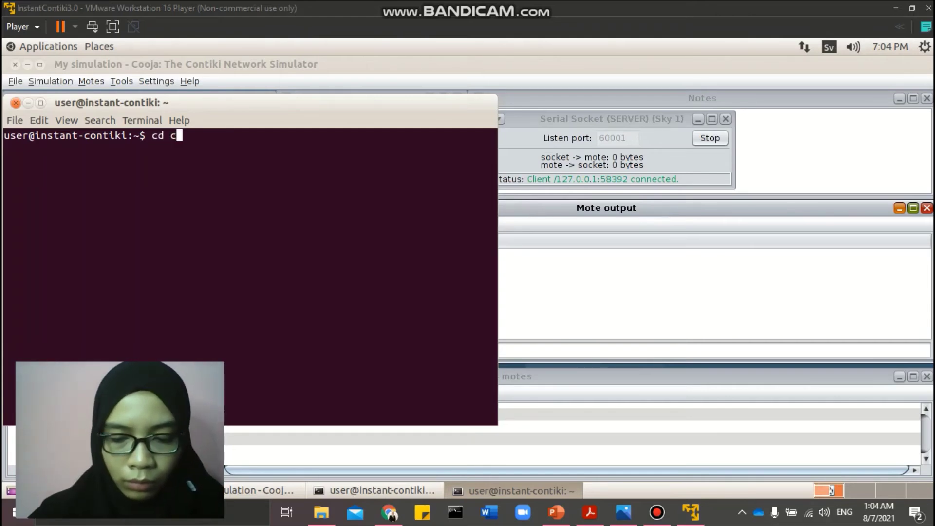
pyautogui.write('/')
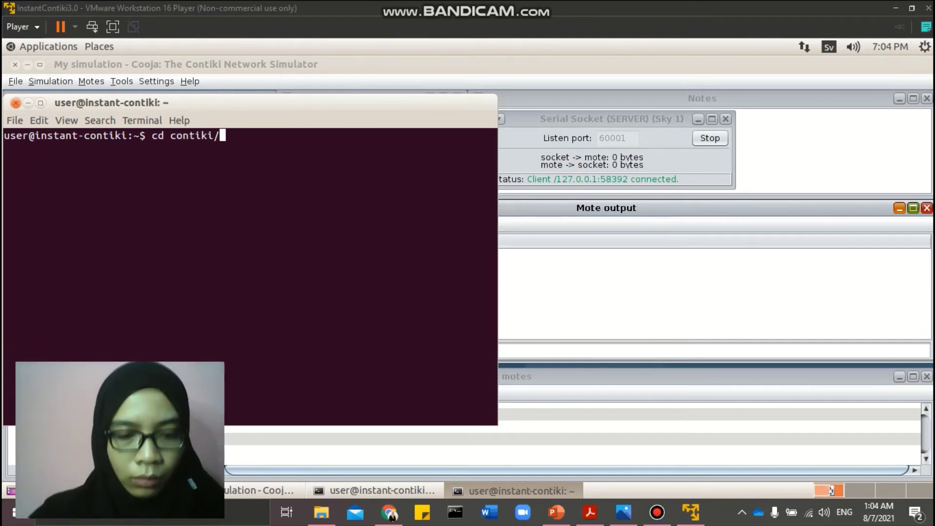
pyautogui.write('mqtt-sn')
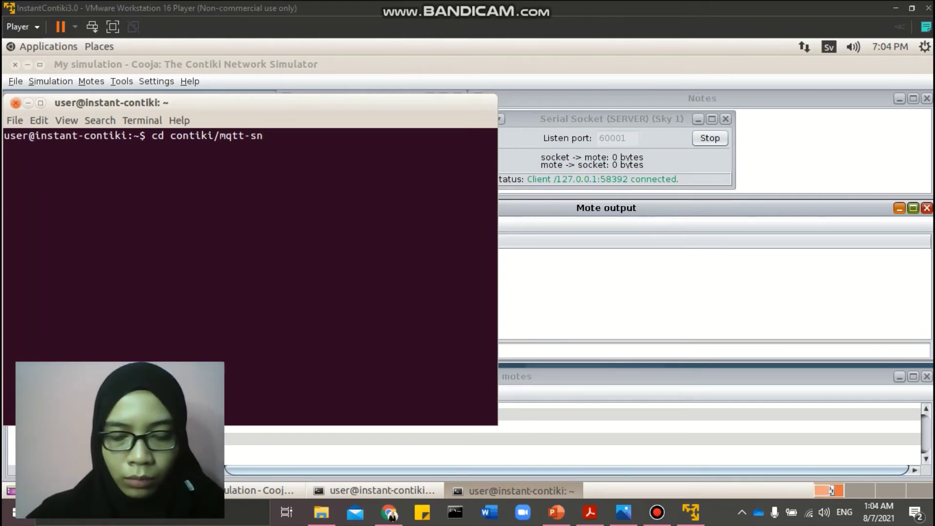
pyautogui.write('-contiki')
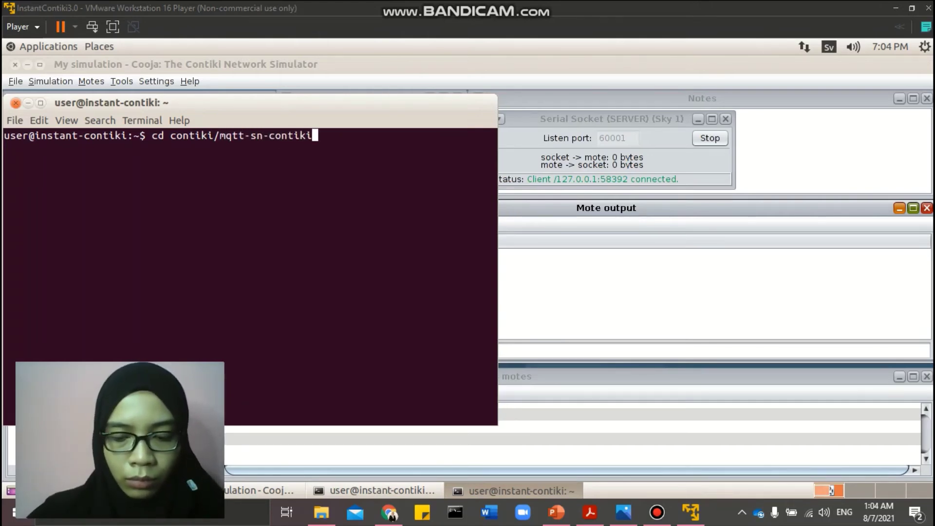
pyautogui.write('/tools/')
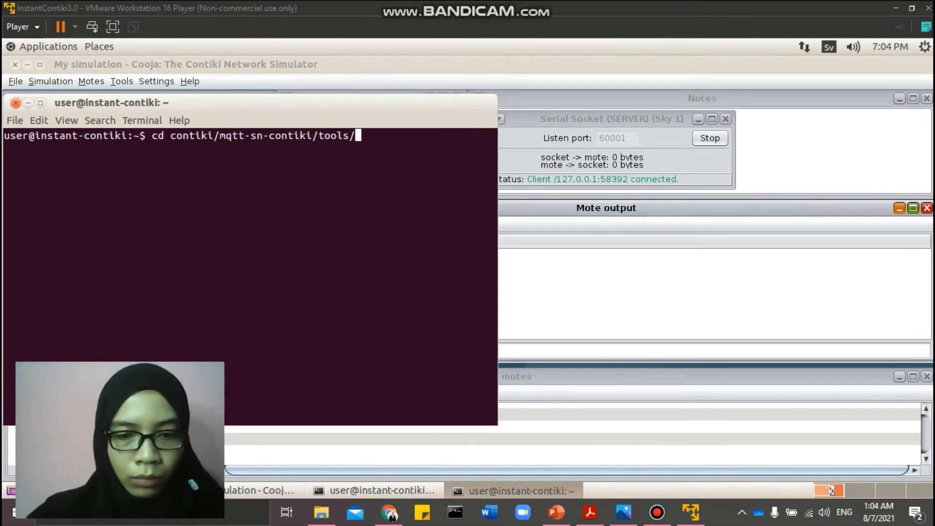
pyautogui.write('mosqu')
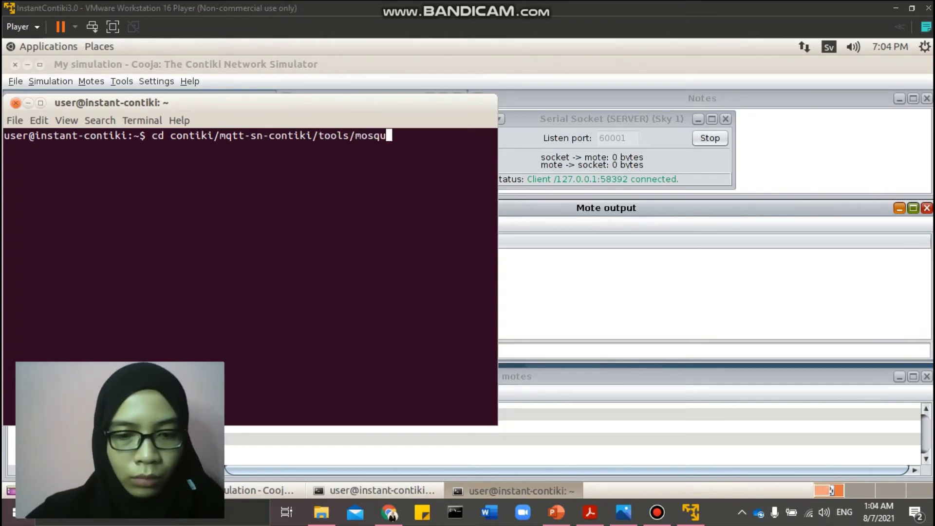
pyautogui.write('itto.r')
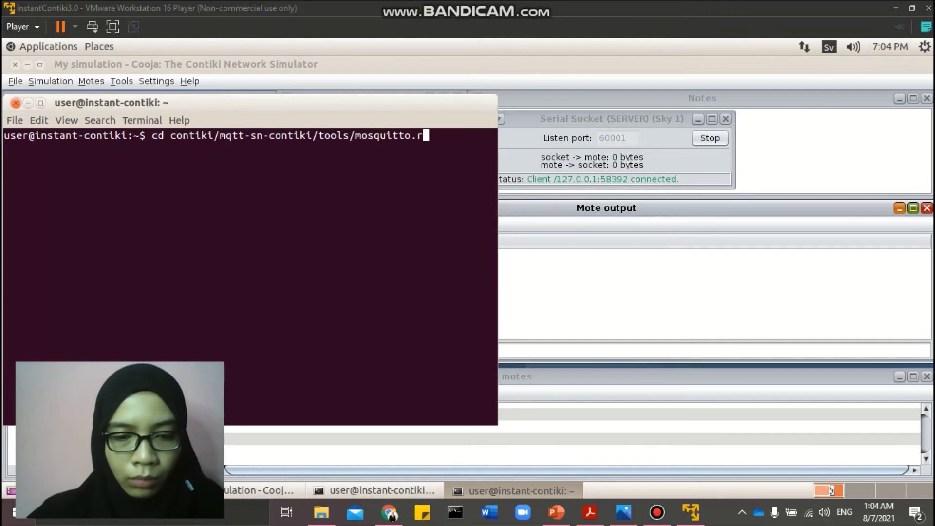
pyautogui.write('smb')
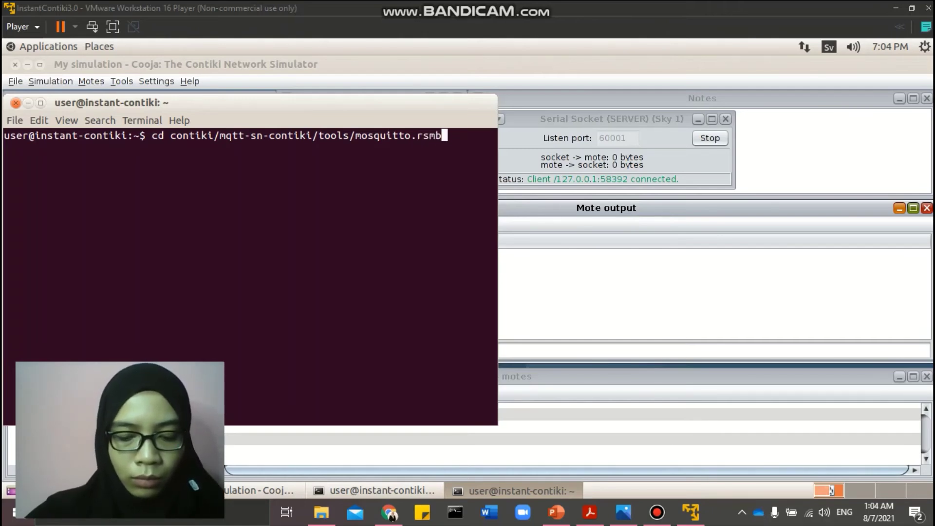
pyautogui.write('/rs')
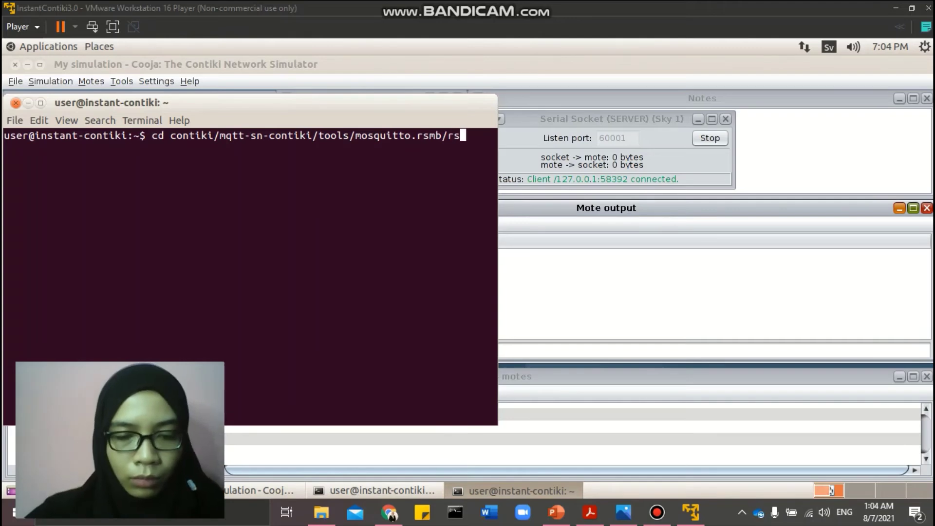
pyautogui.write('mb/src')
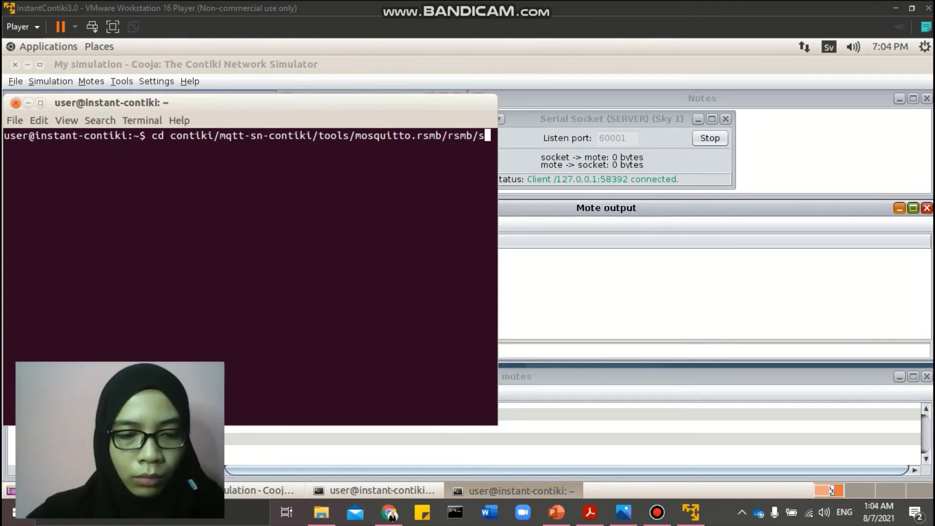
pyautogui.press('Return')
# Start the RSMB broker with sudo ./broker_mqtts config.mqtt and enter the sudo password.
pyautogui.write('sudo')
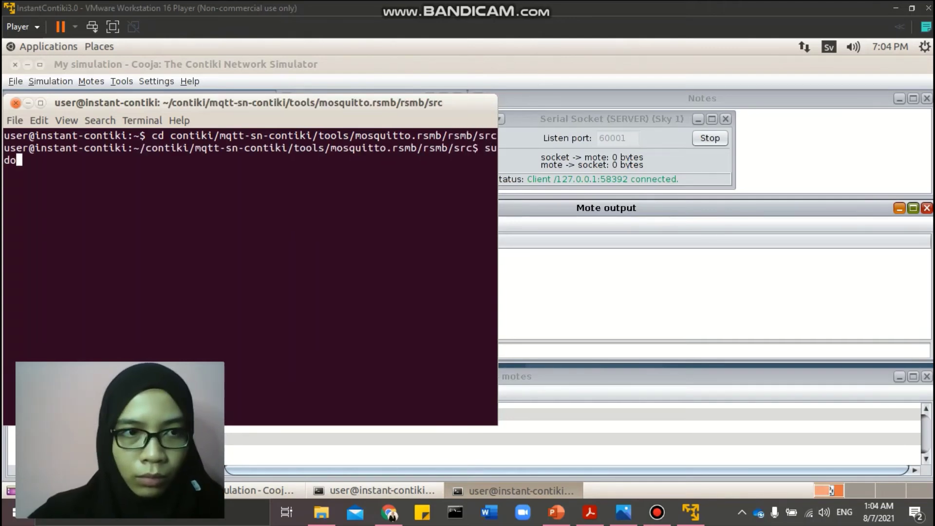
pyautogui.write(' .')
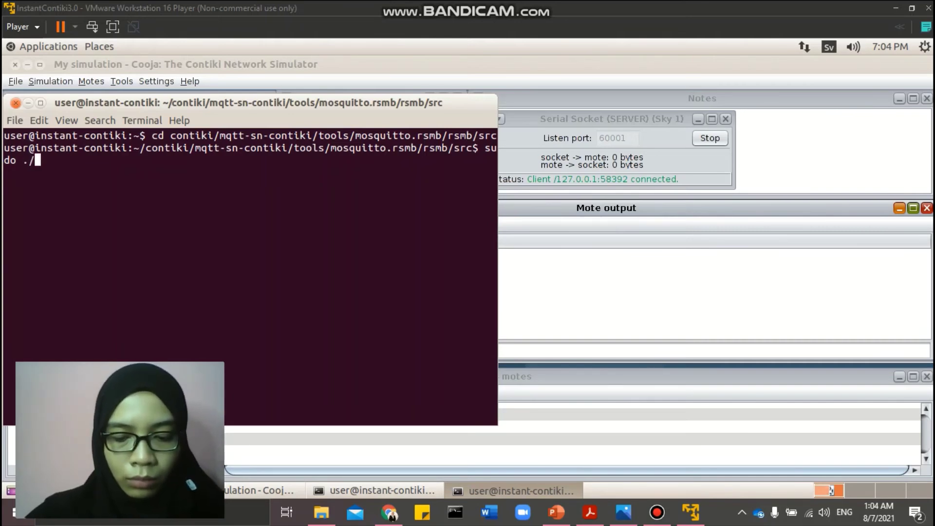
pyautogui.write('/brok')
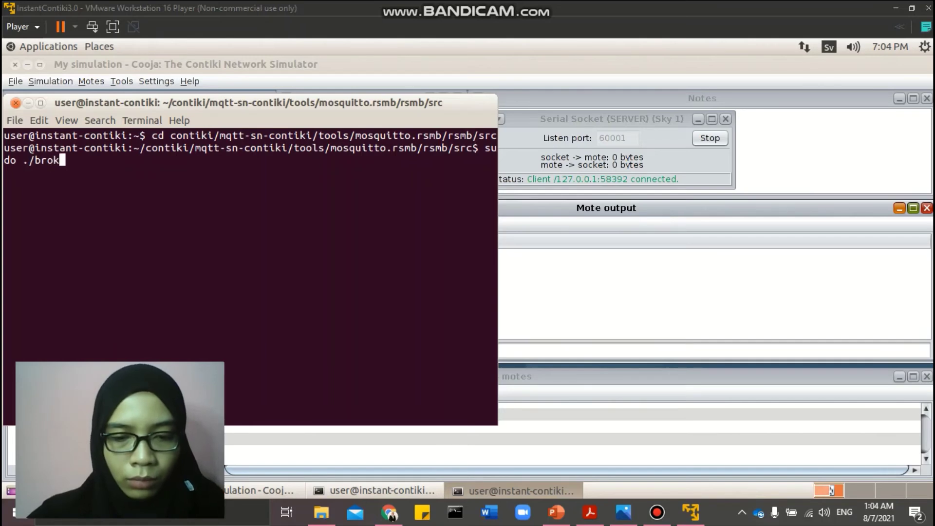
pyautogui.write('er_mqtts')
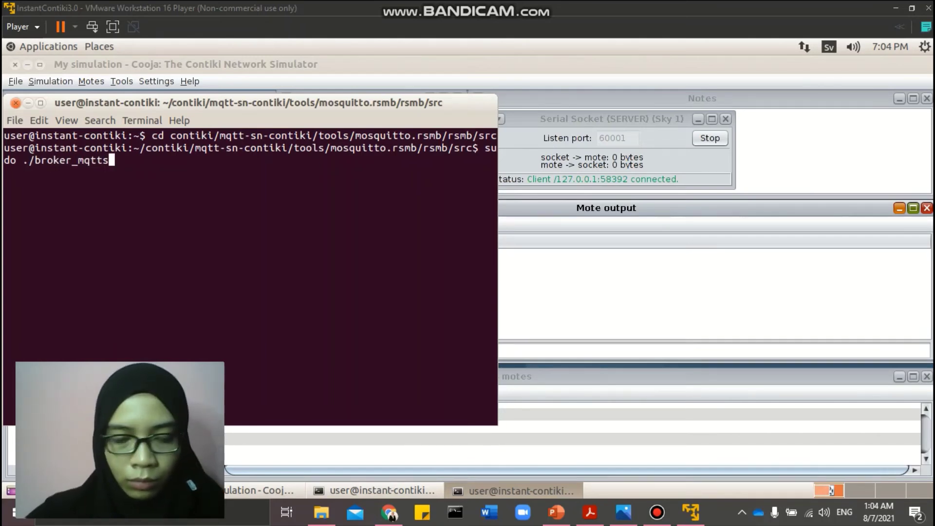
pyautogui.write(' xx')
pyautogui.press('BackSpace')
pyautogui.press('BackSpace')
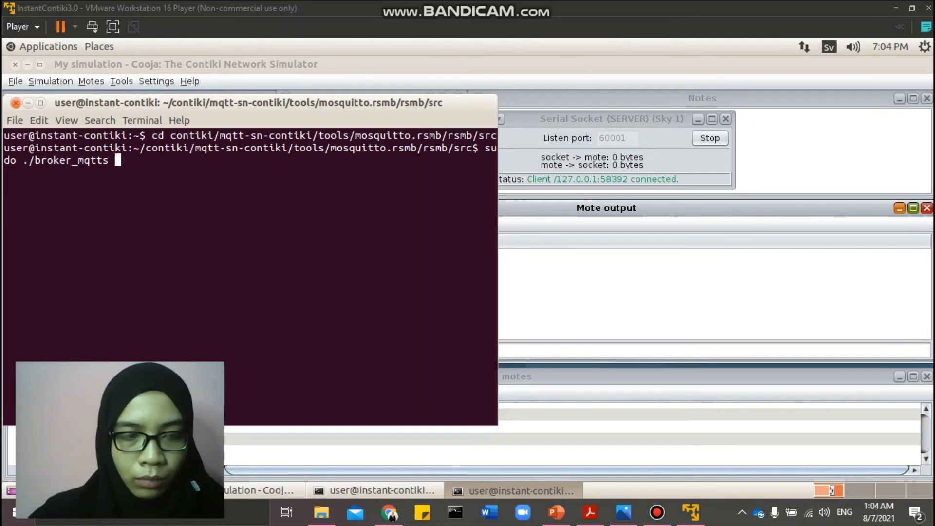
pyautogui.write('config')
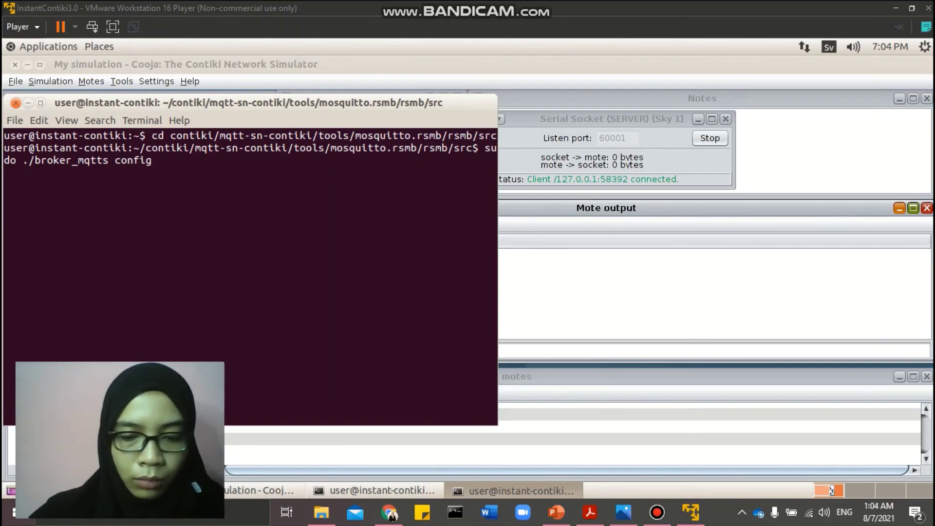
pyautogui.write('.mqtt')
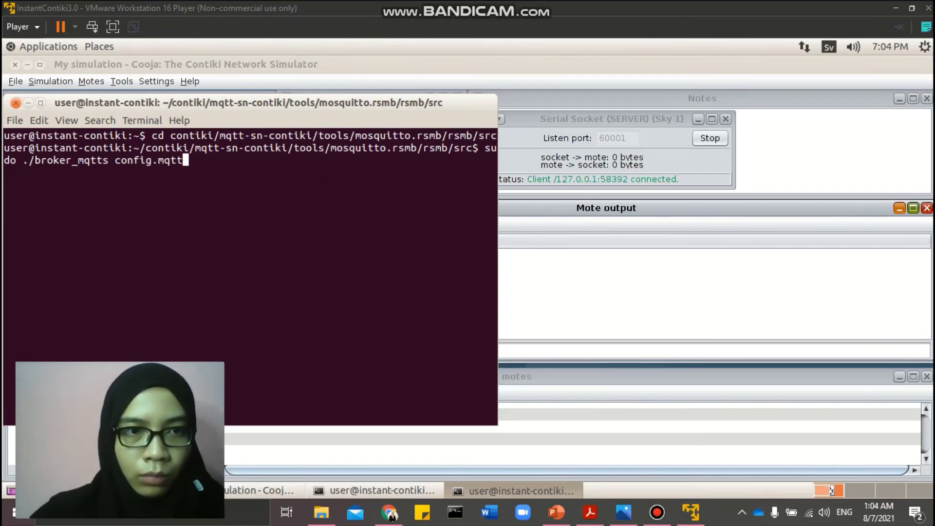
pyautogui.press('Return')
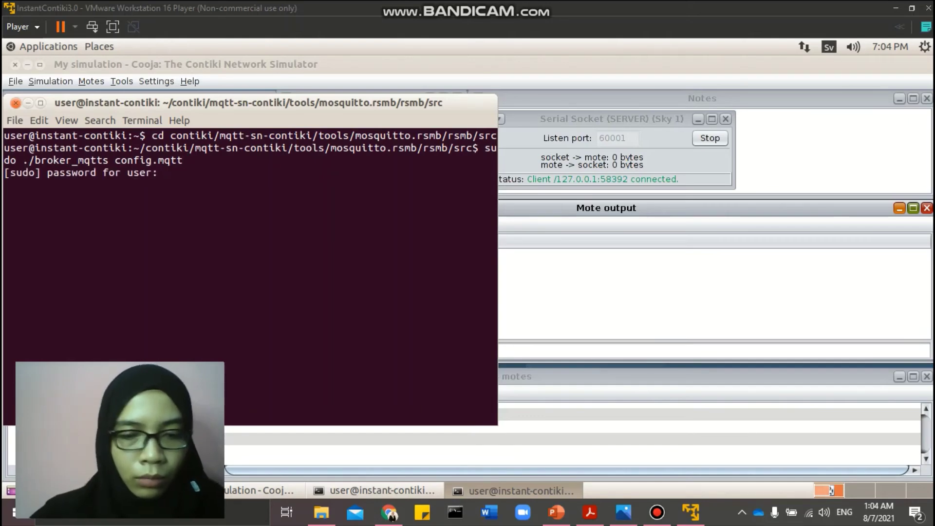
pyautogui.press('Return')
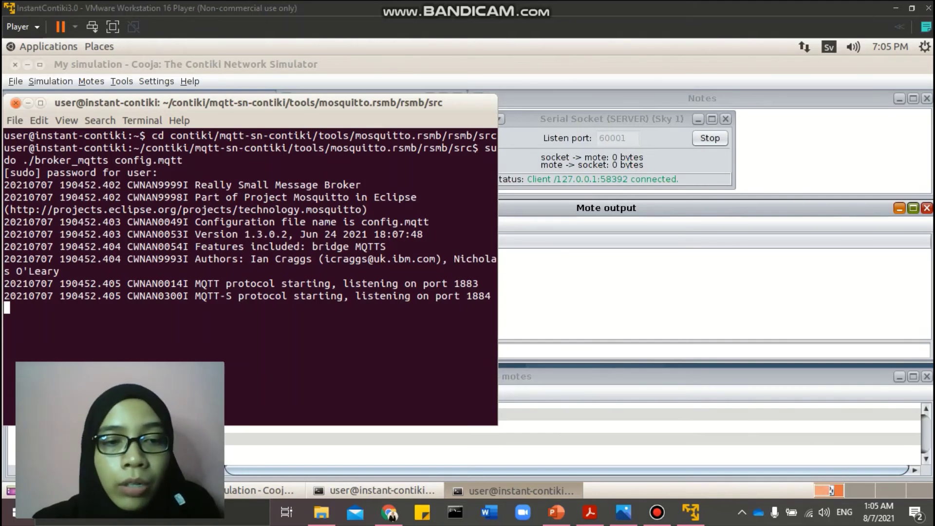
# Start the simulation in Cooja and enable the radio traffic display in the Network view.
pyautogui.hotkey('alt', 'Tab')
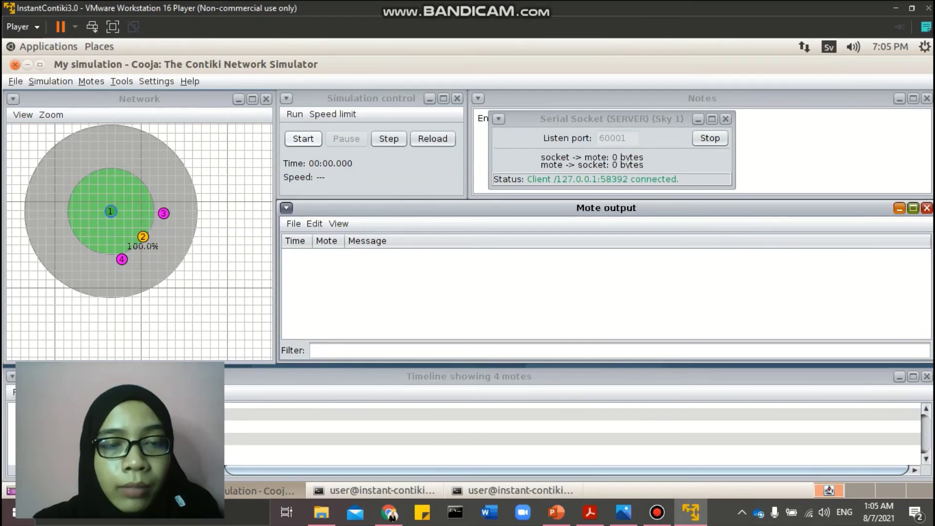
pyautogui.click(302, 139)
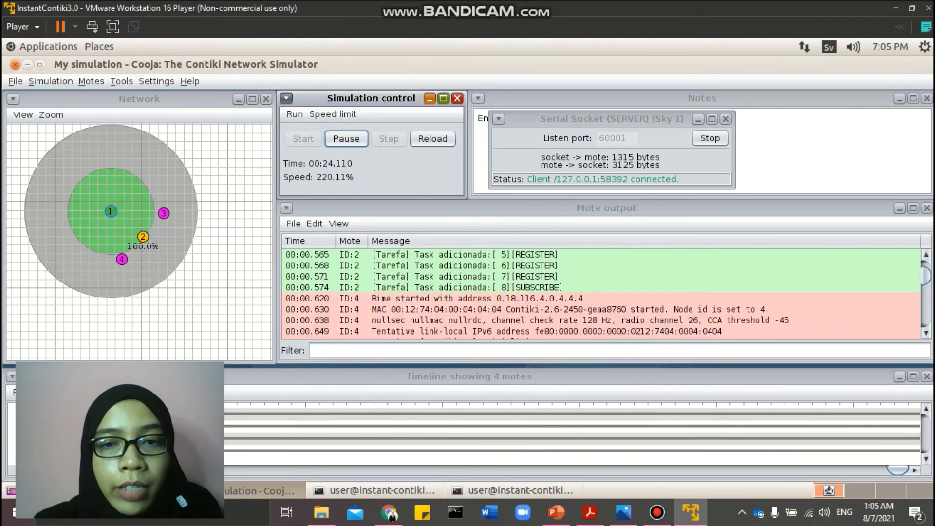
pyautogui.click(22, 114)
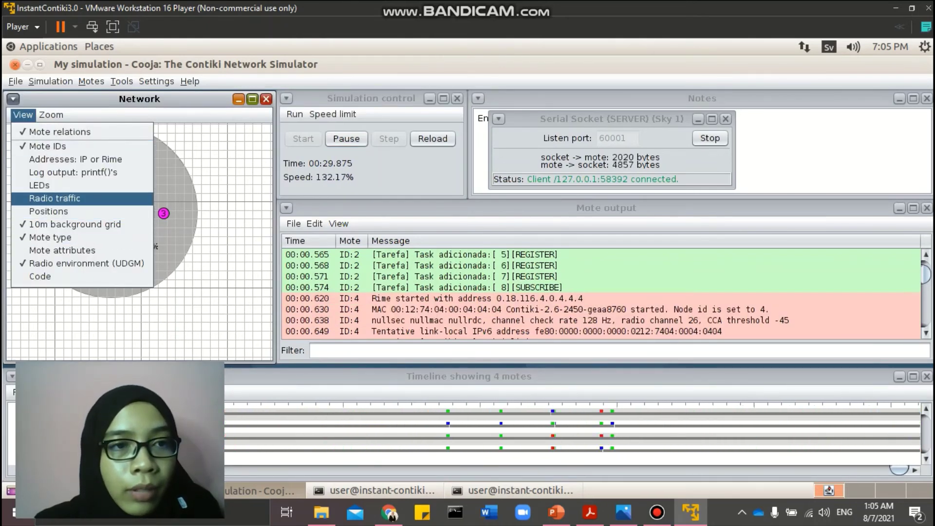
pyautogui.click(55, 198)
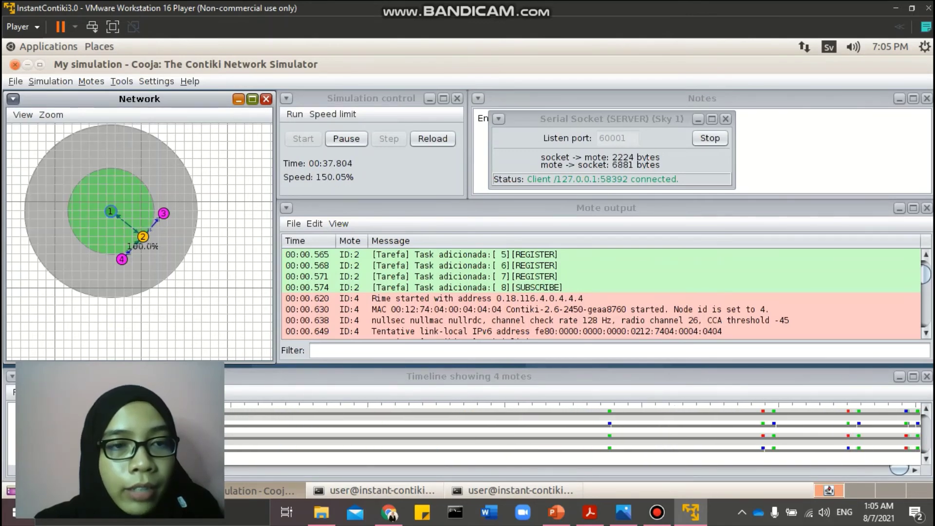
pyautogui.scroll(4, 127, 241)
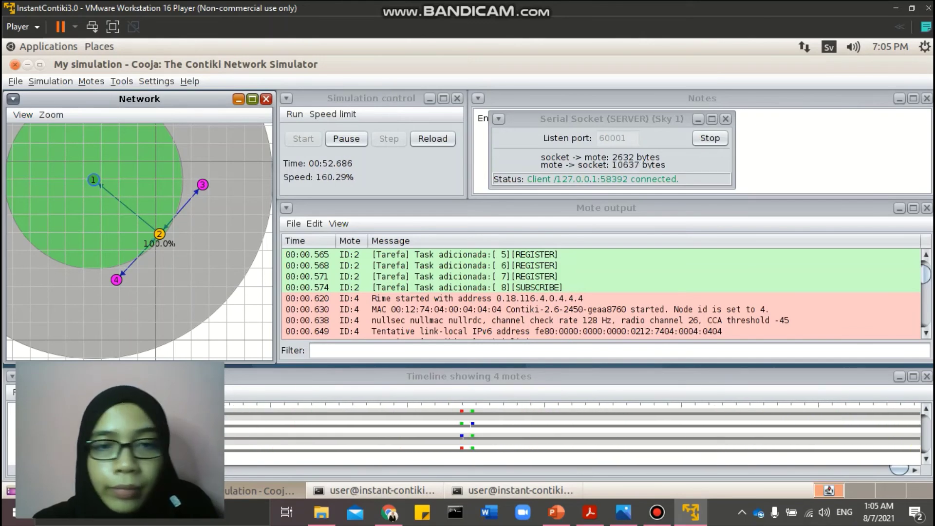
# Examine the mote output log for the motes' startup, CONNECT, REGISTER, SUBSCRIBE and published messages, and check mote 2's type.
pyautogui.scroll(-3, 601, 293)
pyautogui.scroll(2, 601, 293)
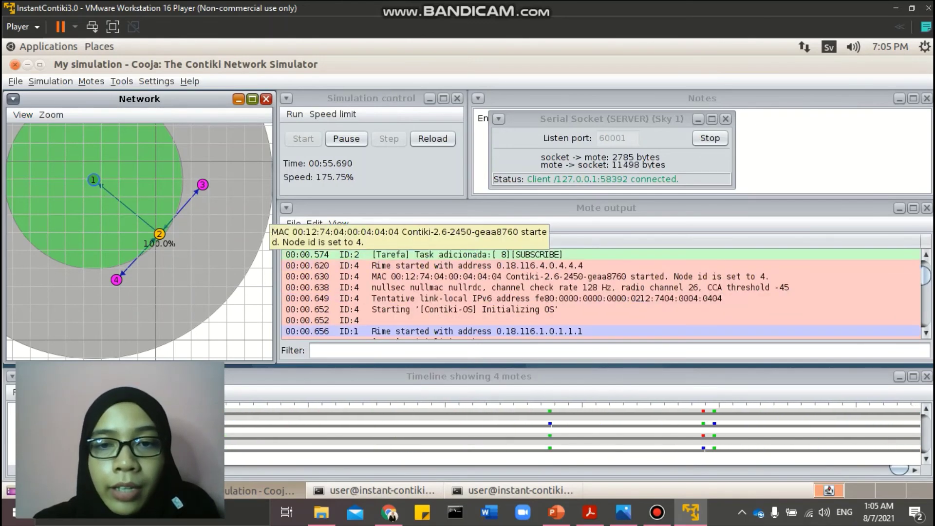
pyautogui.scroll(-5, 602, 292)
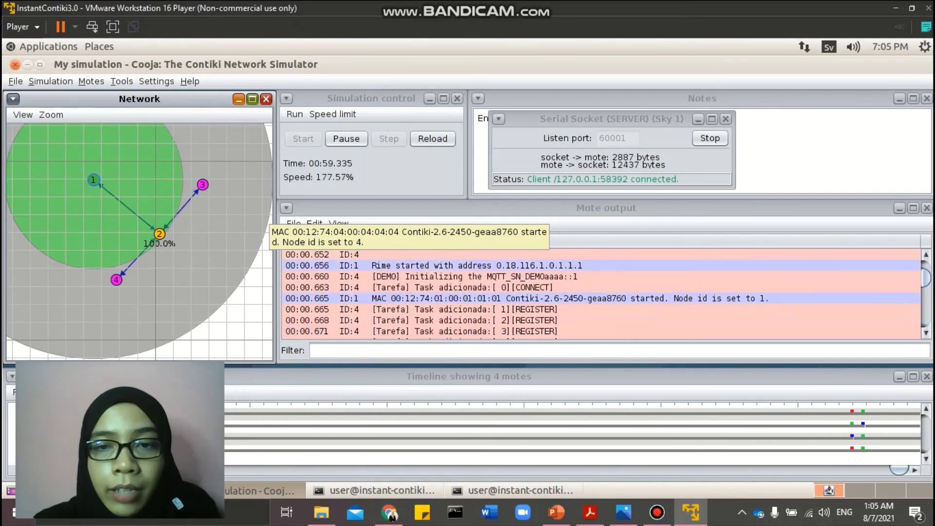
pyautogui.scroll(-1, 601, 293)
pyautogui.scroll(1, 601, 293)
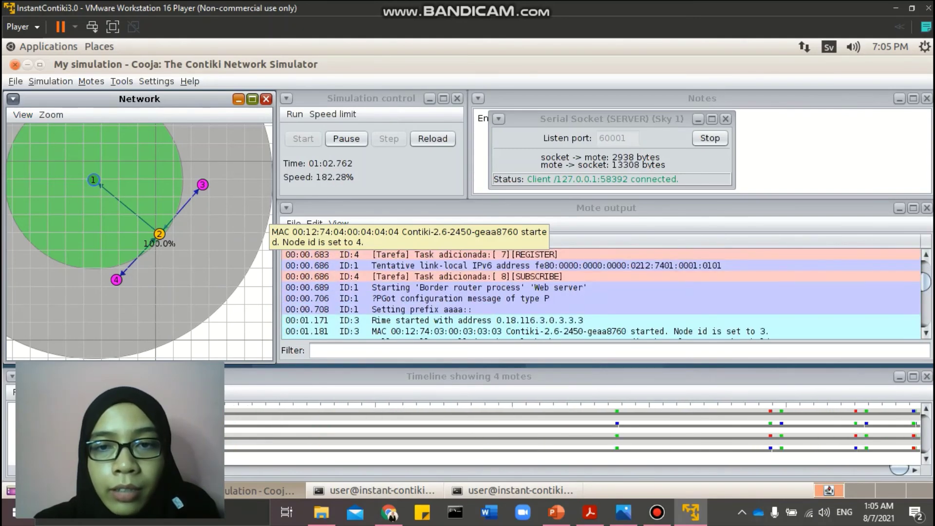
pyautogui.scroll(-4, 601, 293)
pyautogui.scroll(-5, 602, 293)
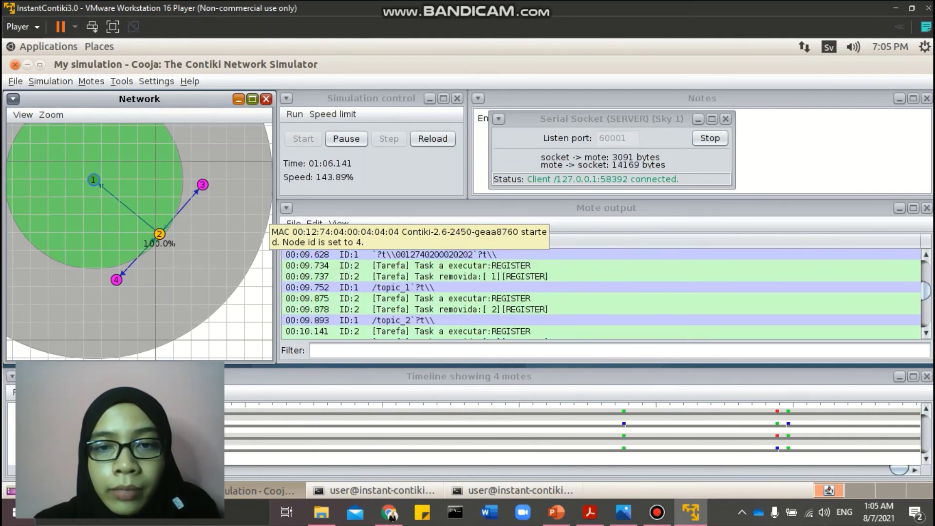
pyautogui.scroll(-5, 602, 292)
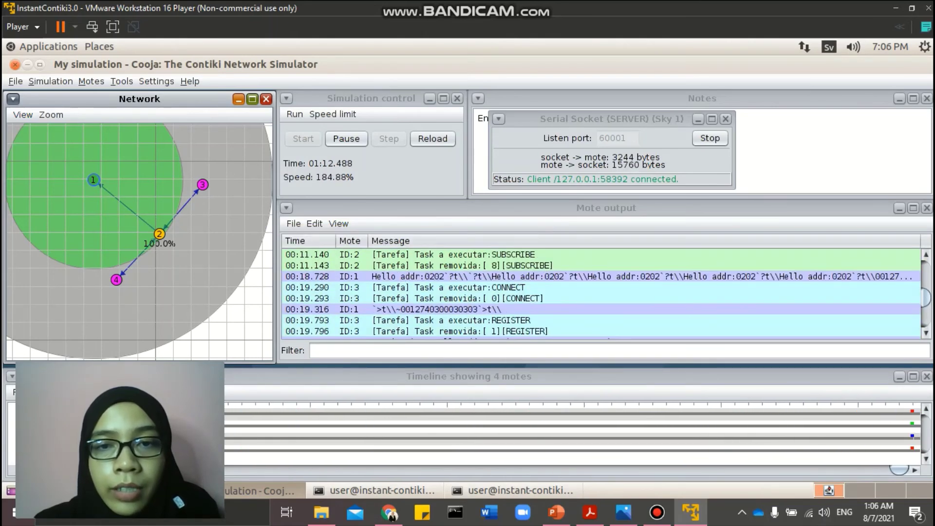
pyautogui.scroll(-2, 601, 293)
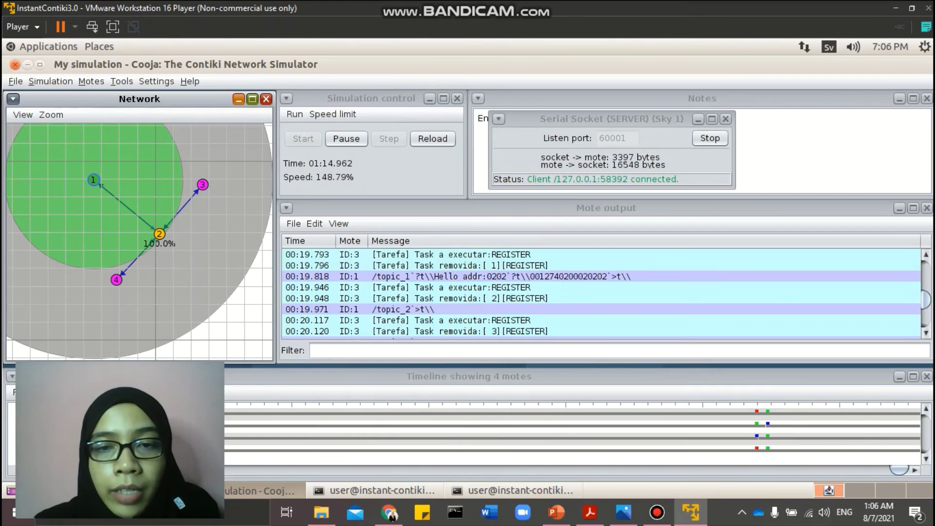
pyautogui.scroll(-3, 602, 292)
pyautogui.scroll(2, 602, 292)
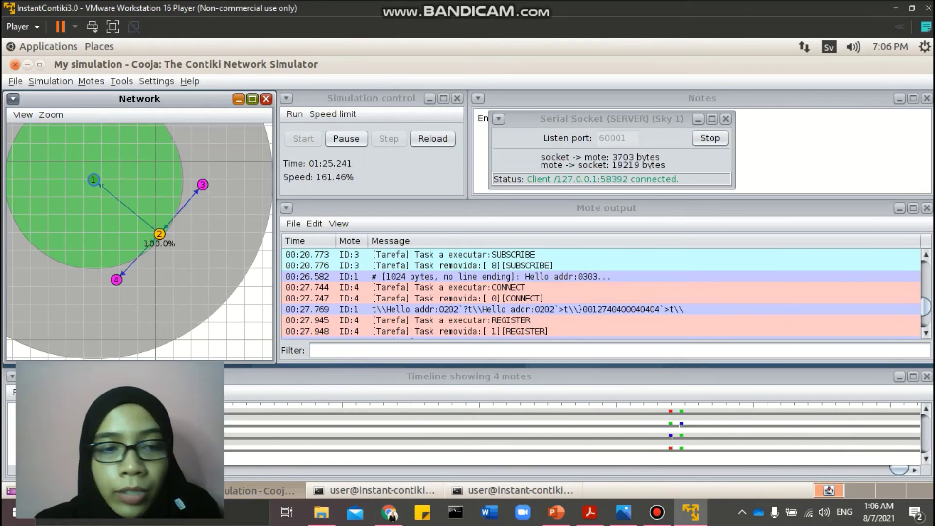
pyautogui.scroll(-4, 602, 292)
pyautogui.scroll(-3, 602, 293)
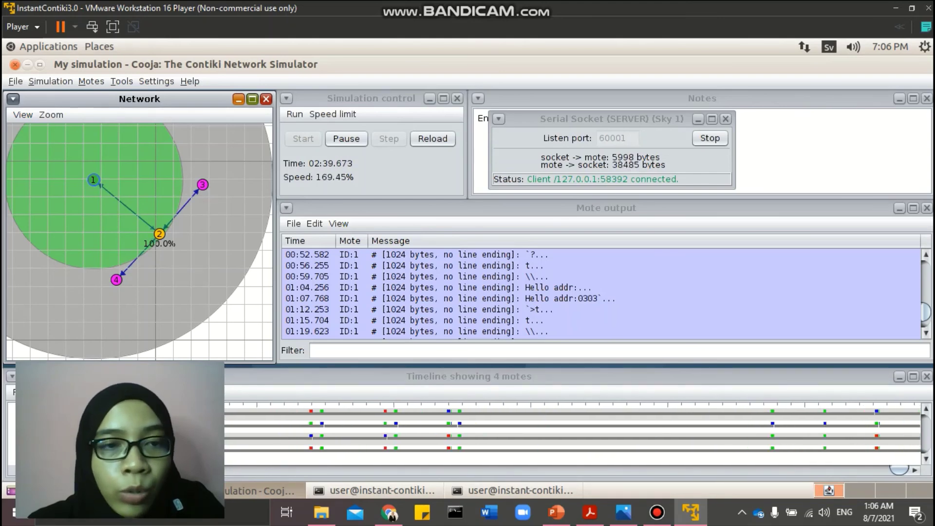
pyautogui.moveTo(160, 236)
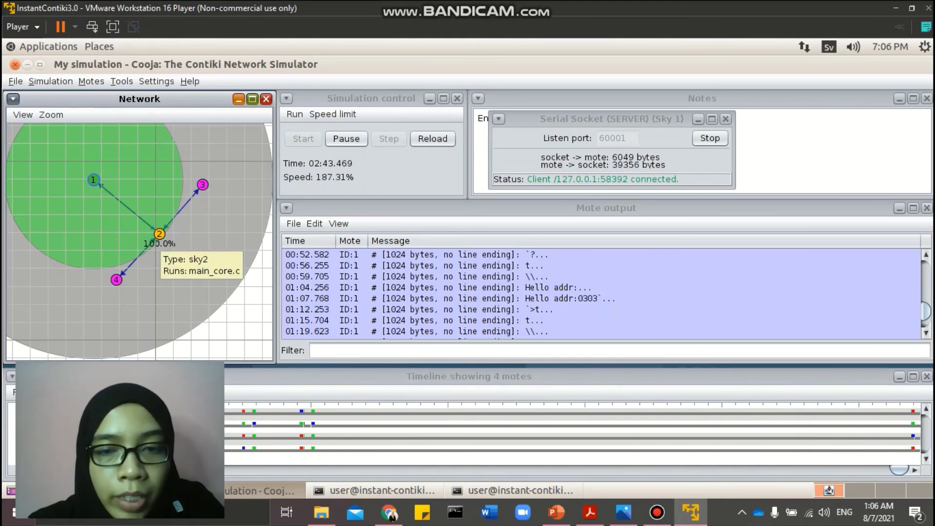